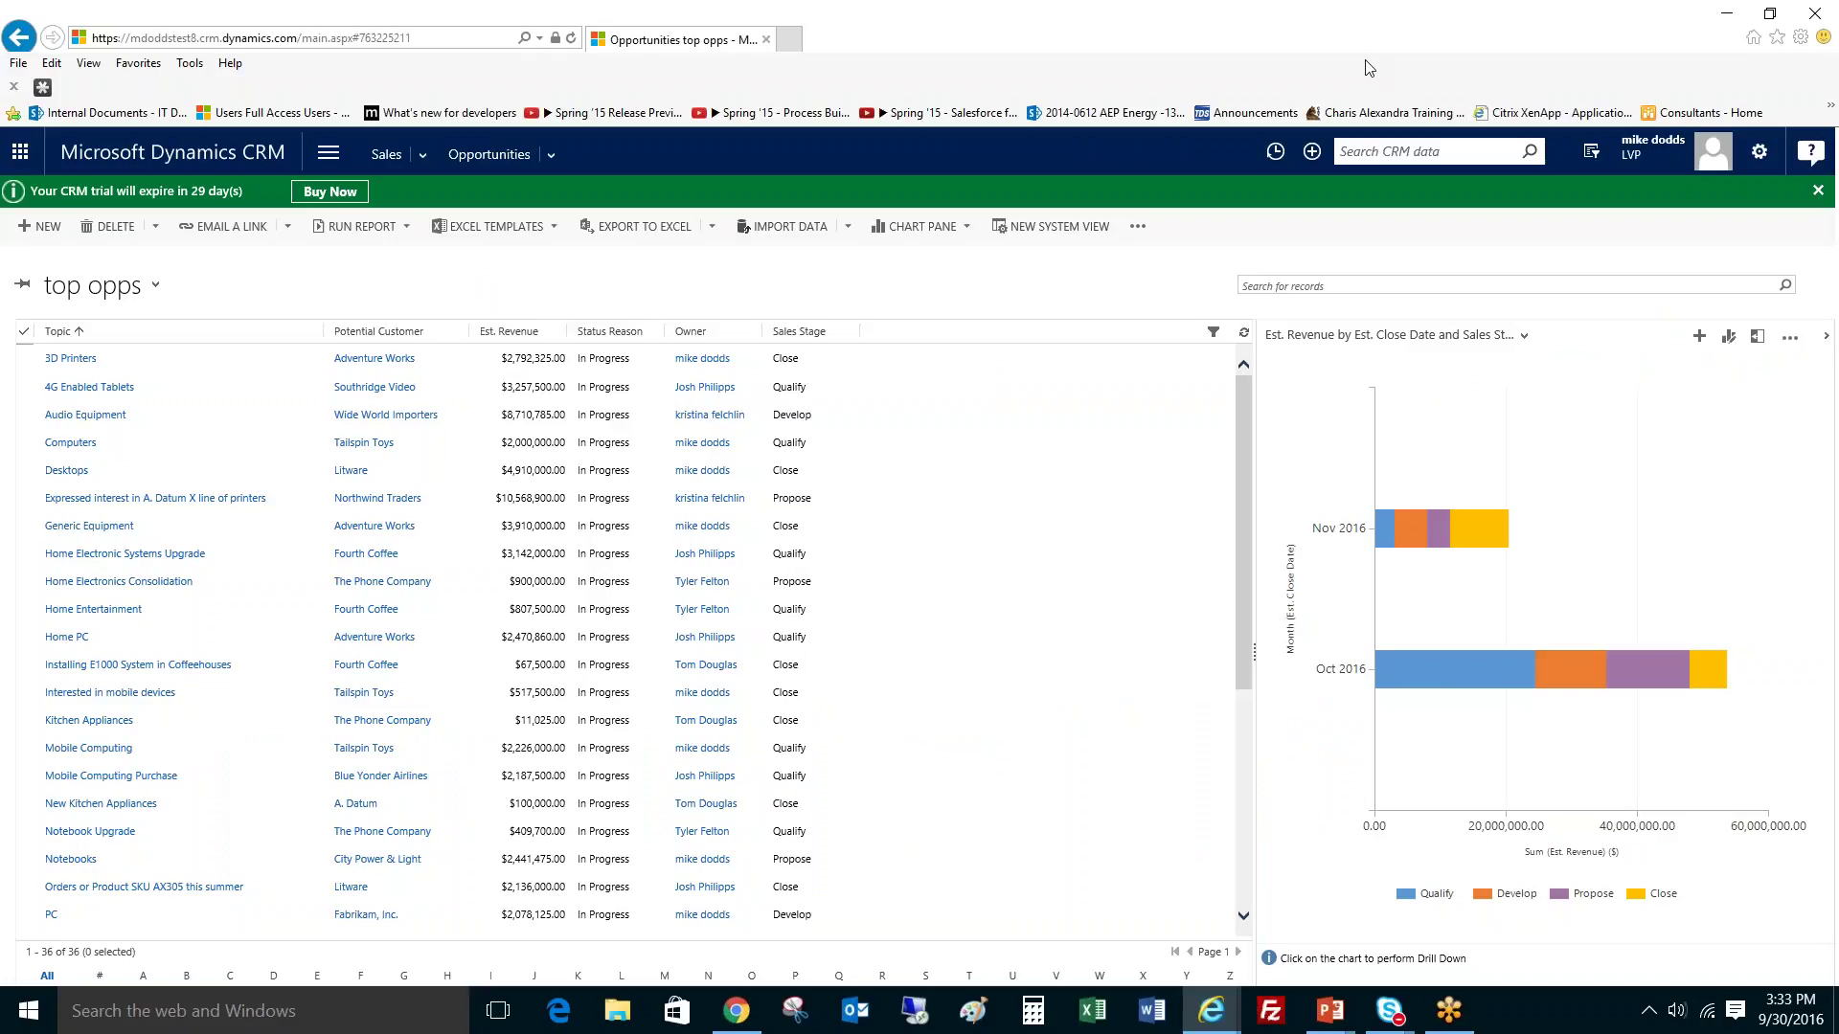
Step: Review the top opps view criteria in Advanced Find, then close Advanced Find
click(1593, 154)
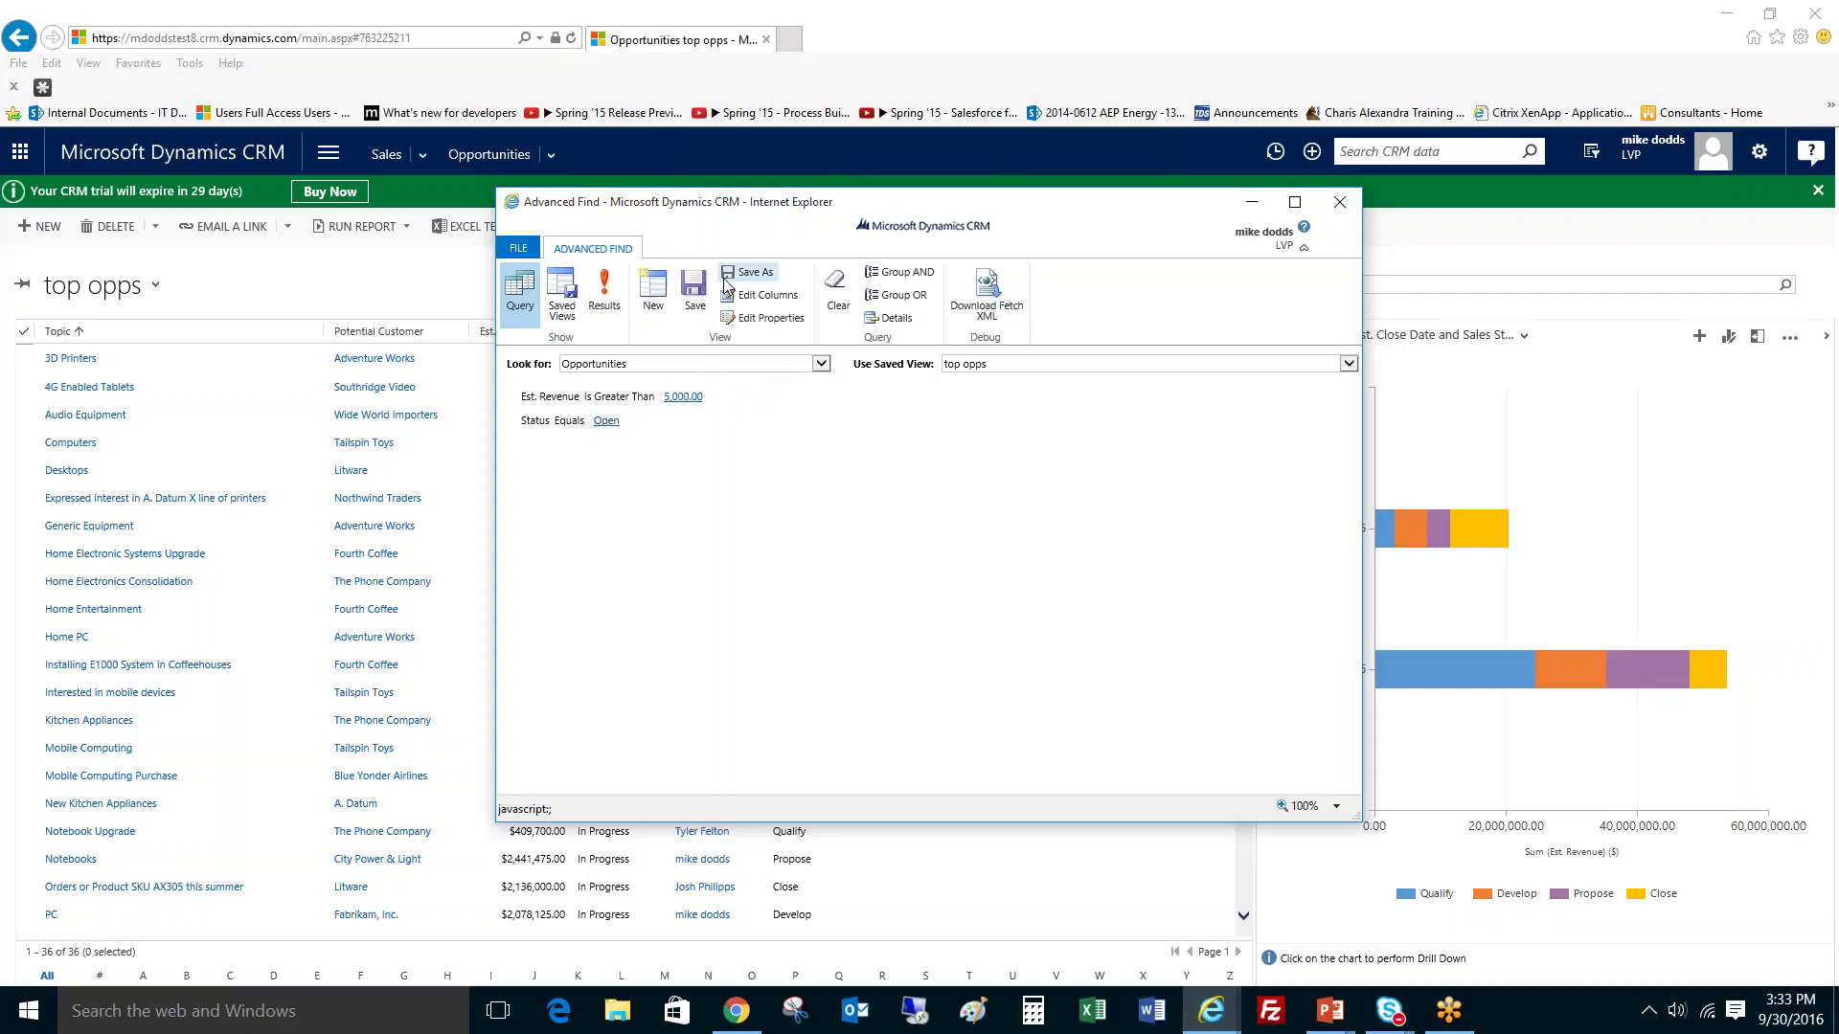
click(1340, 202)
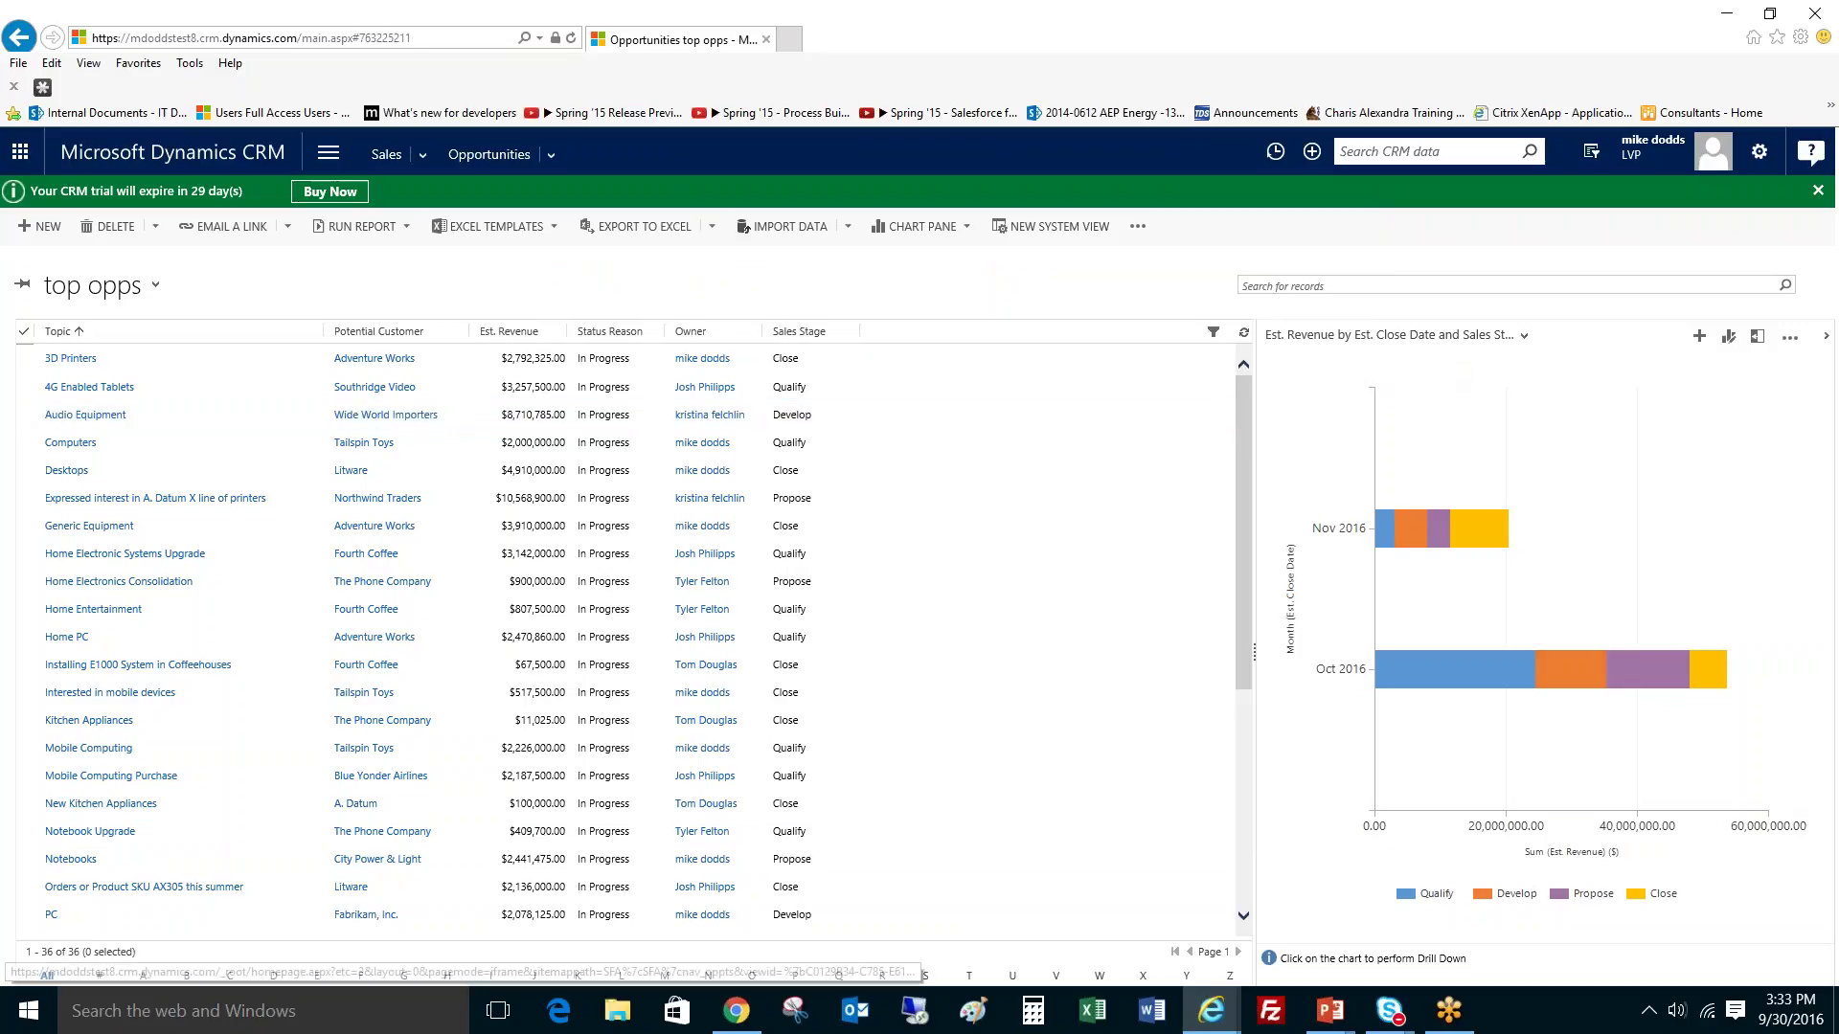
Step: Show the 10-record 'opps closed in last 30 days' view and start a new chart beside it
click(156, 287)
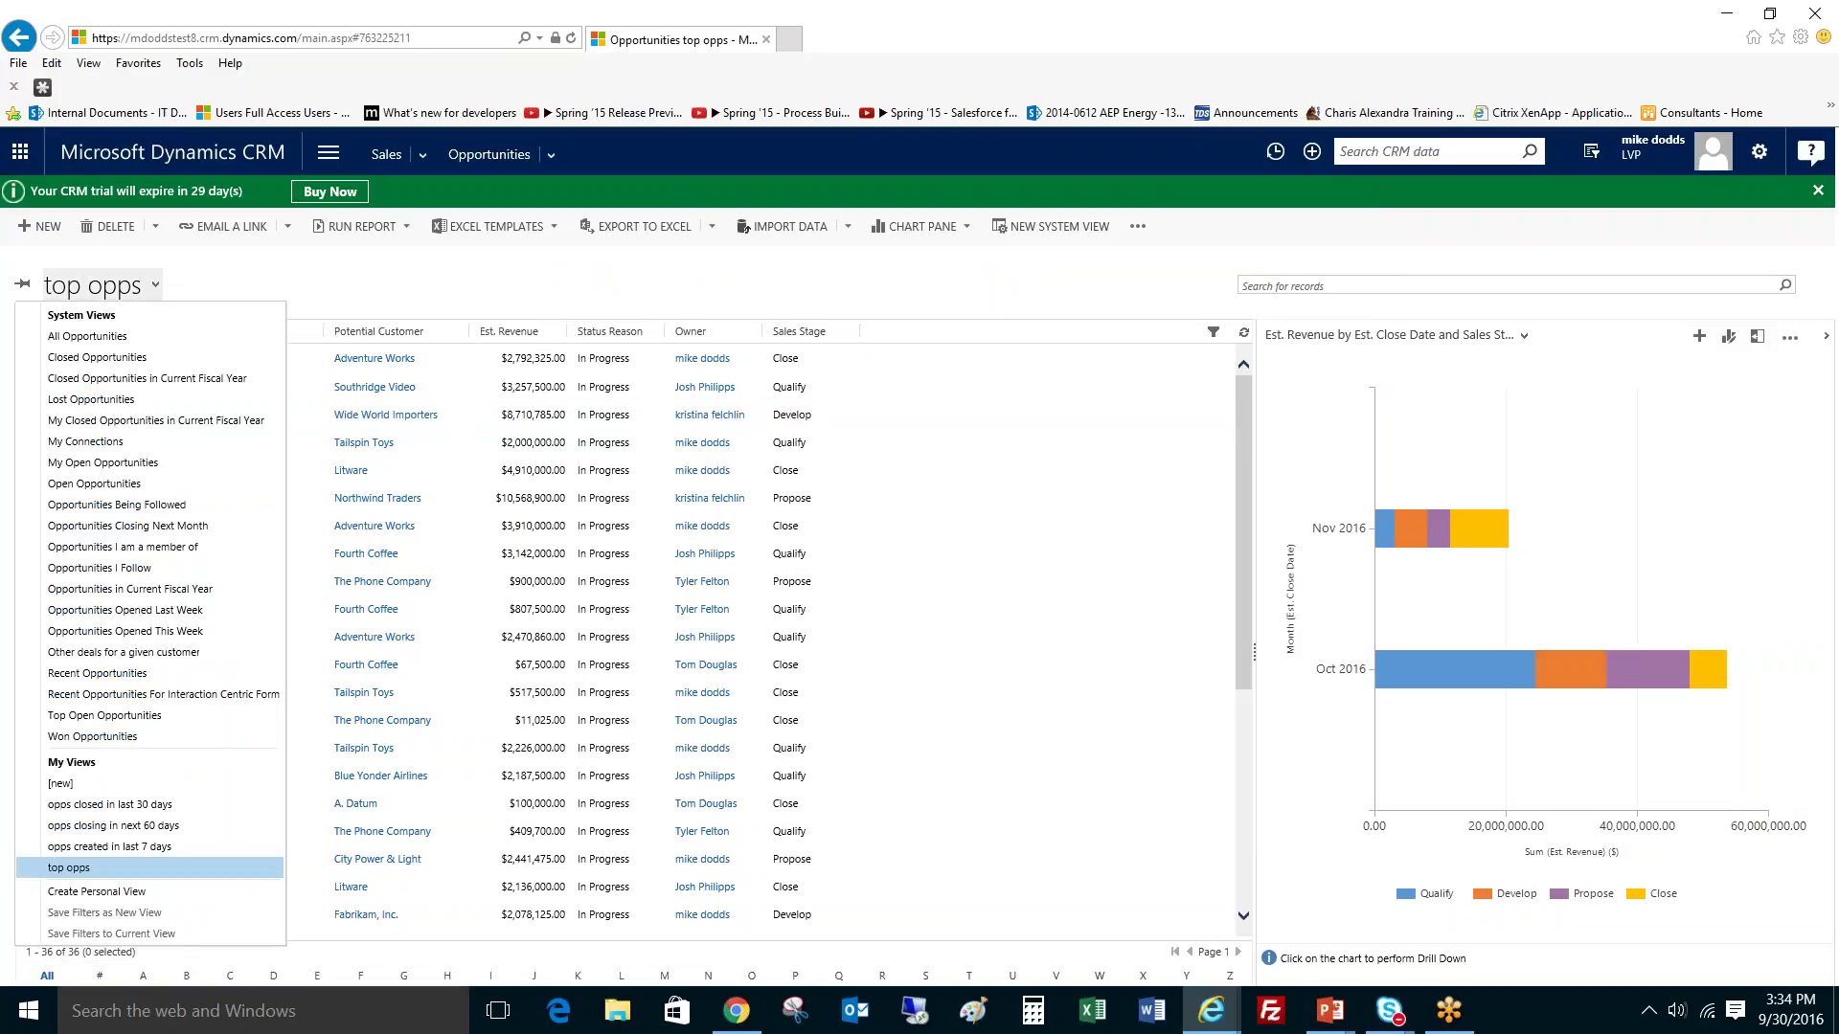
click(81, 812)
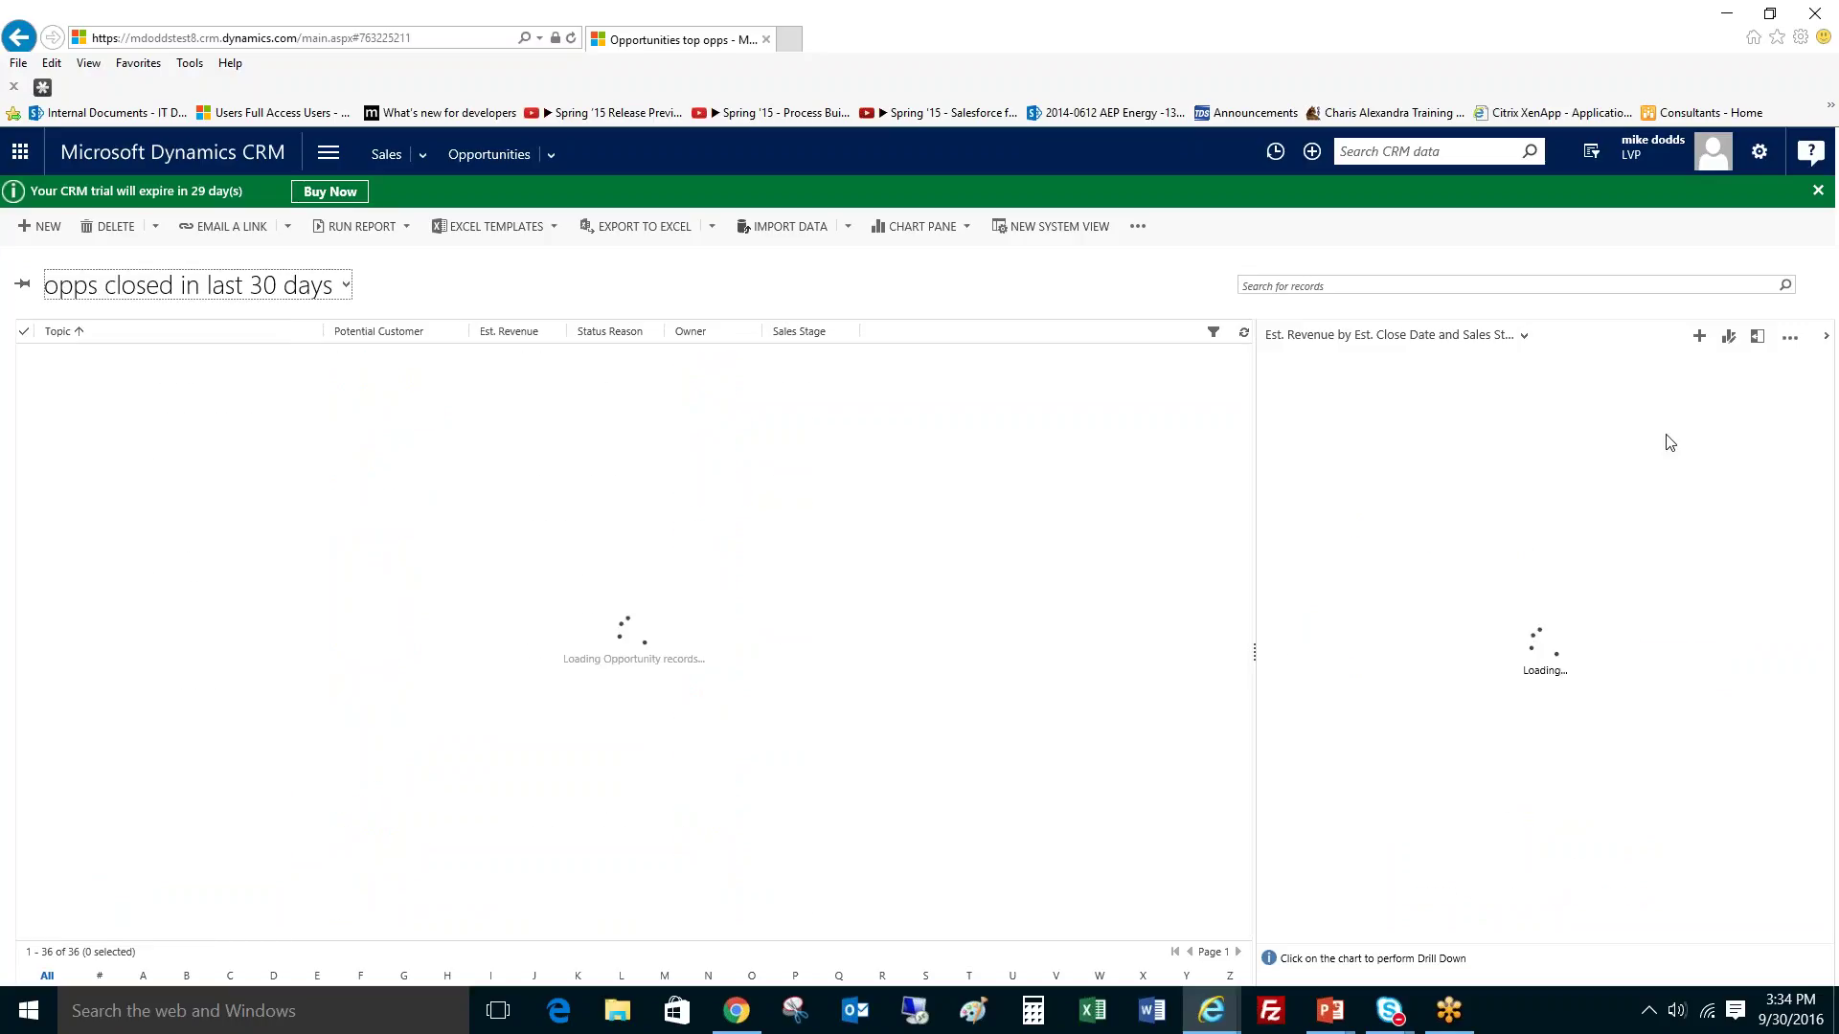
click(1825, 336)
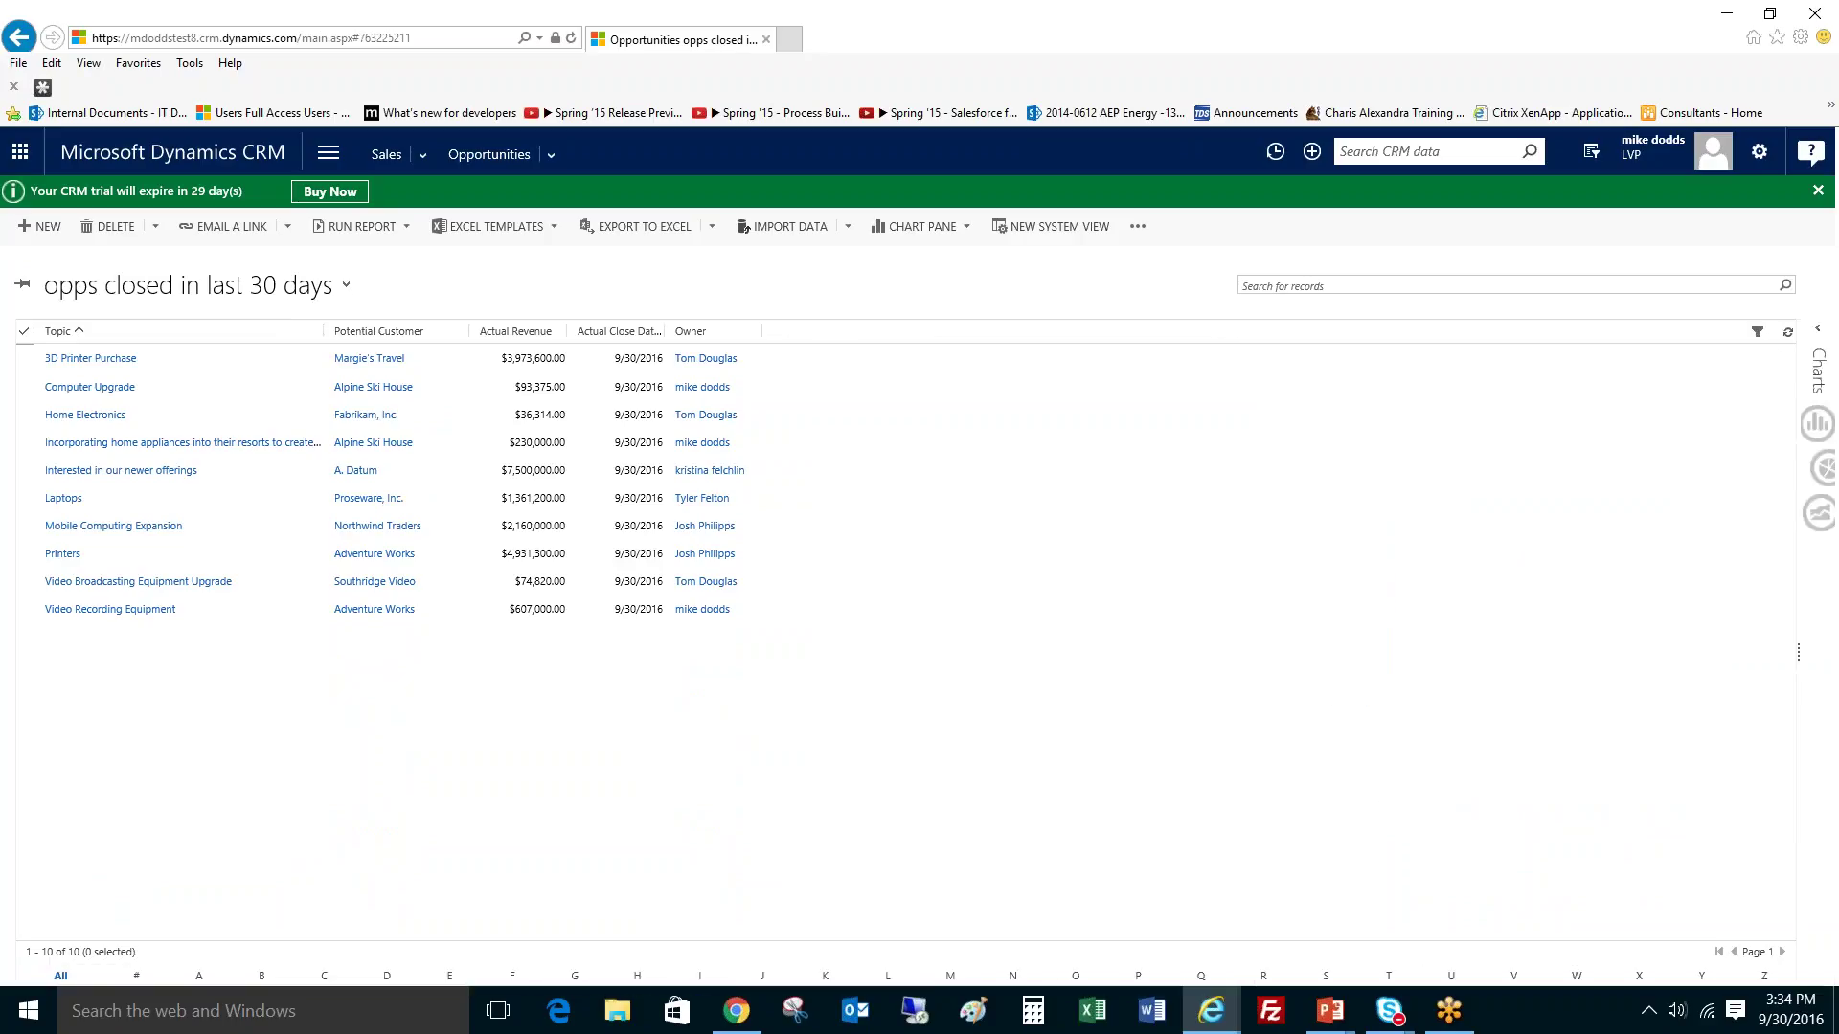
click(1823, 334)
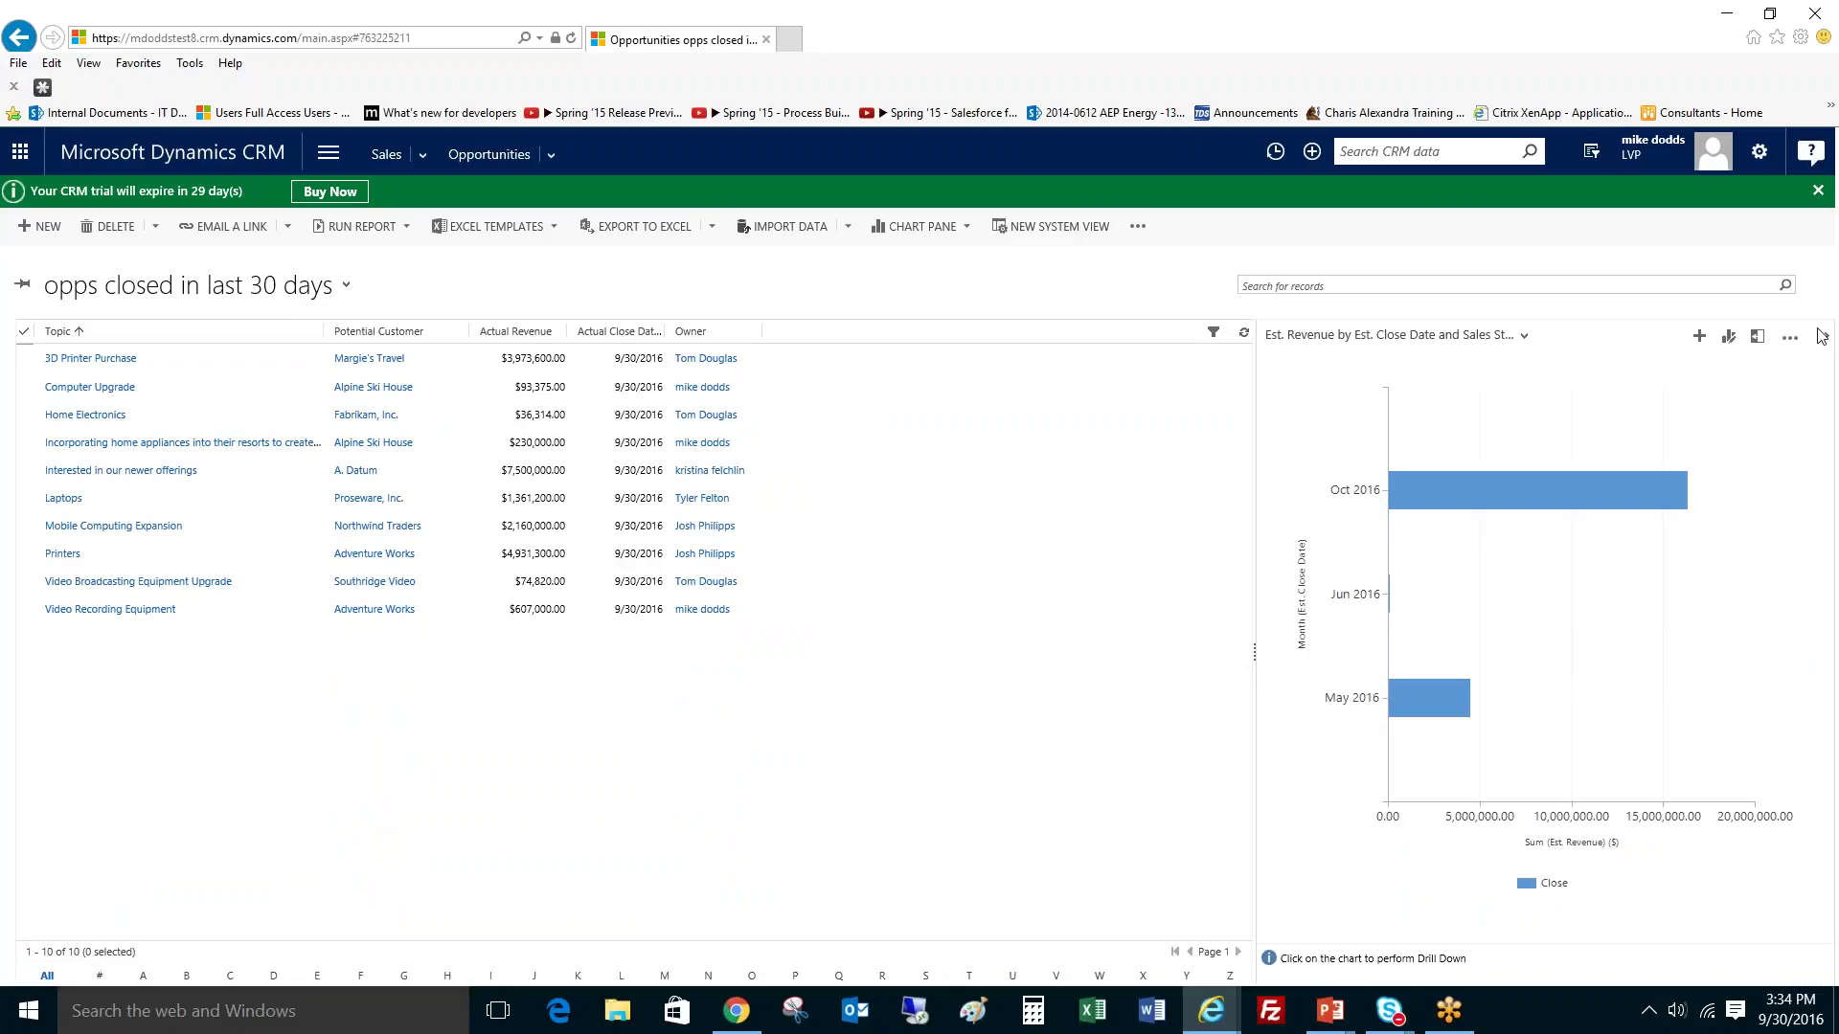
click(1699, 337)
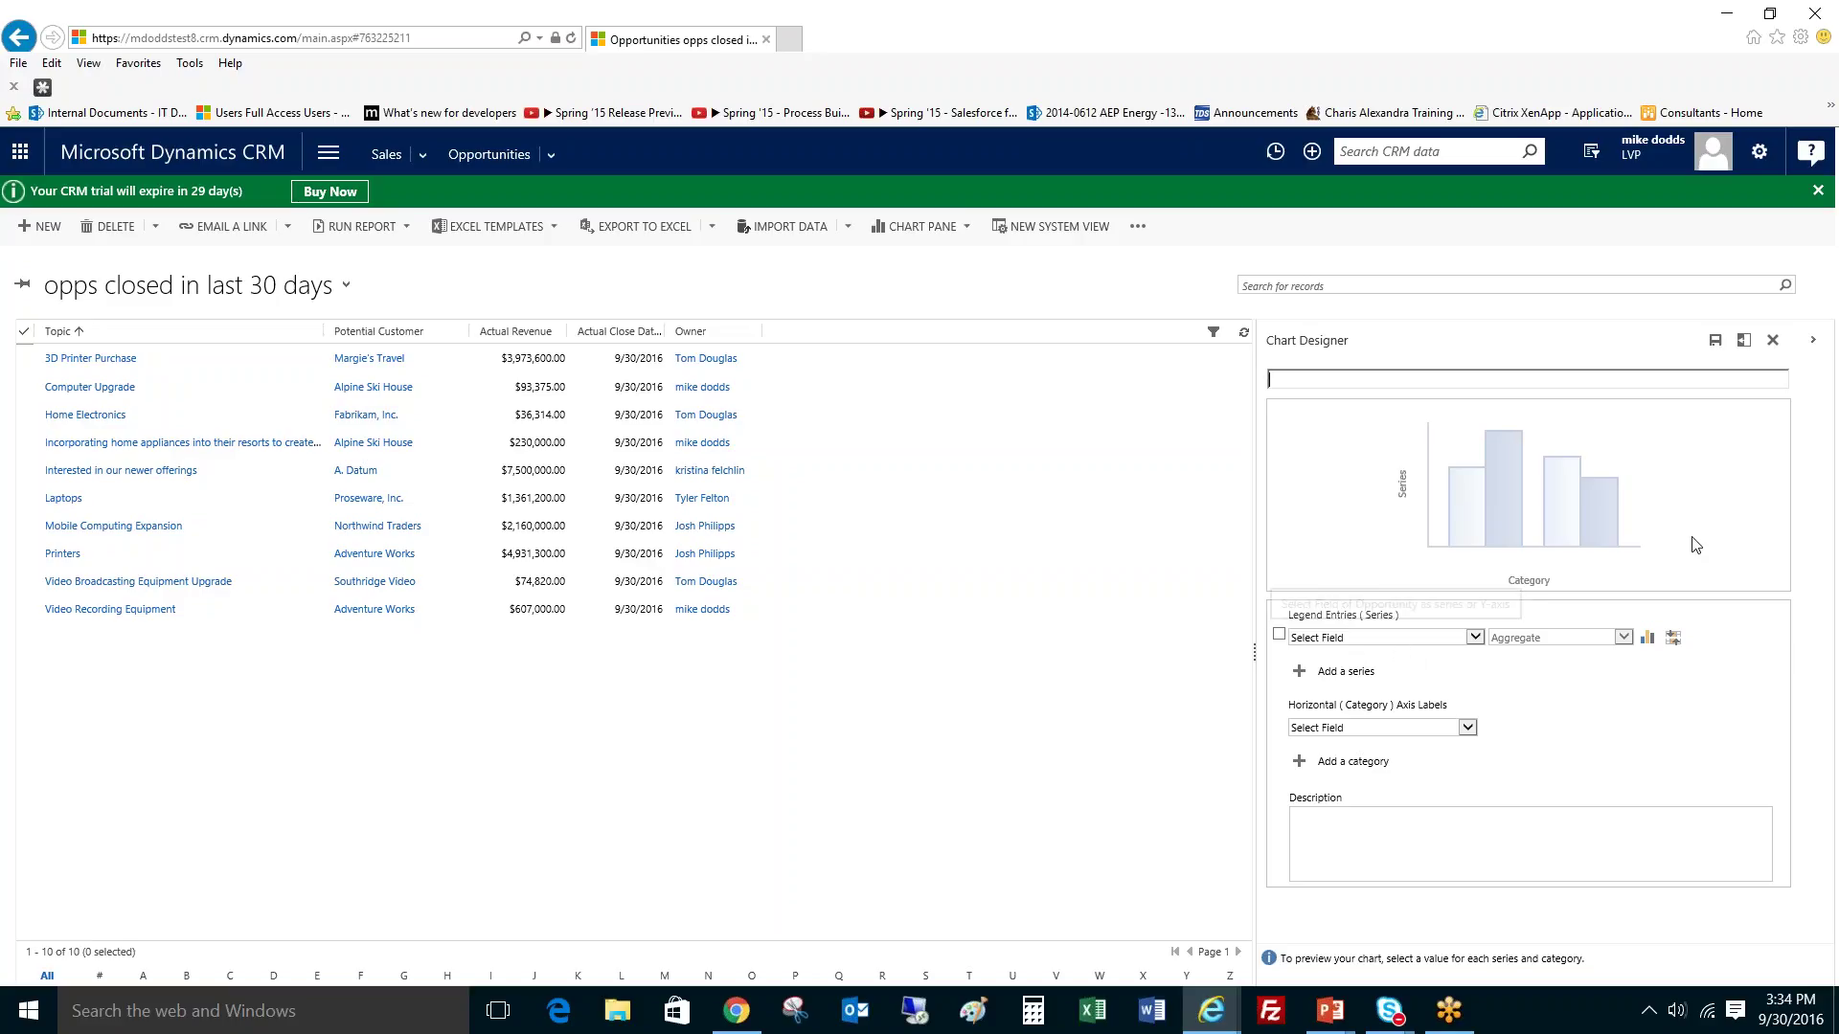
Step: Chart the sum of Actual Revenue by Owner and name it 'Actual Revenue by Owner - Closed last 30 Days'
click(1348, 640)
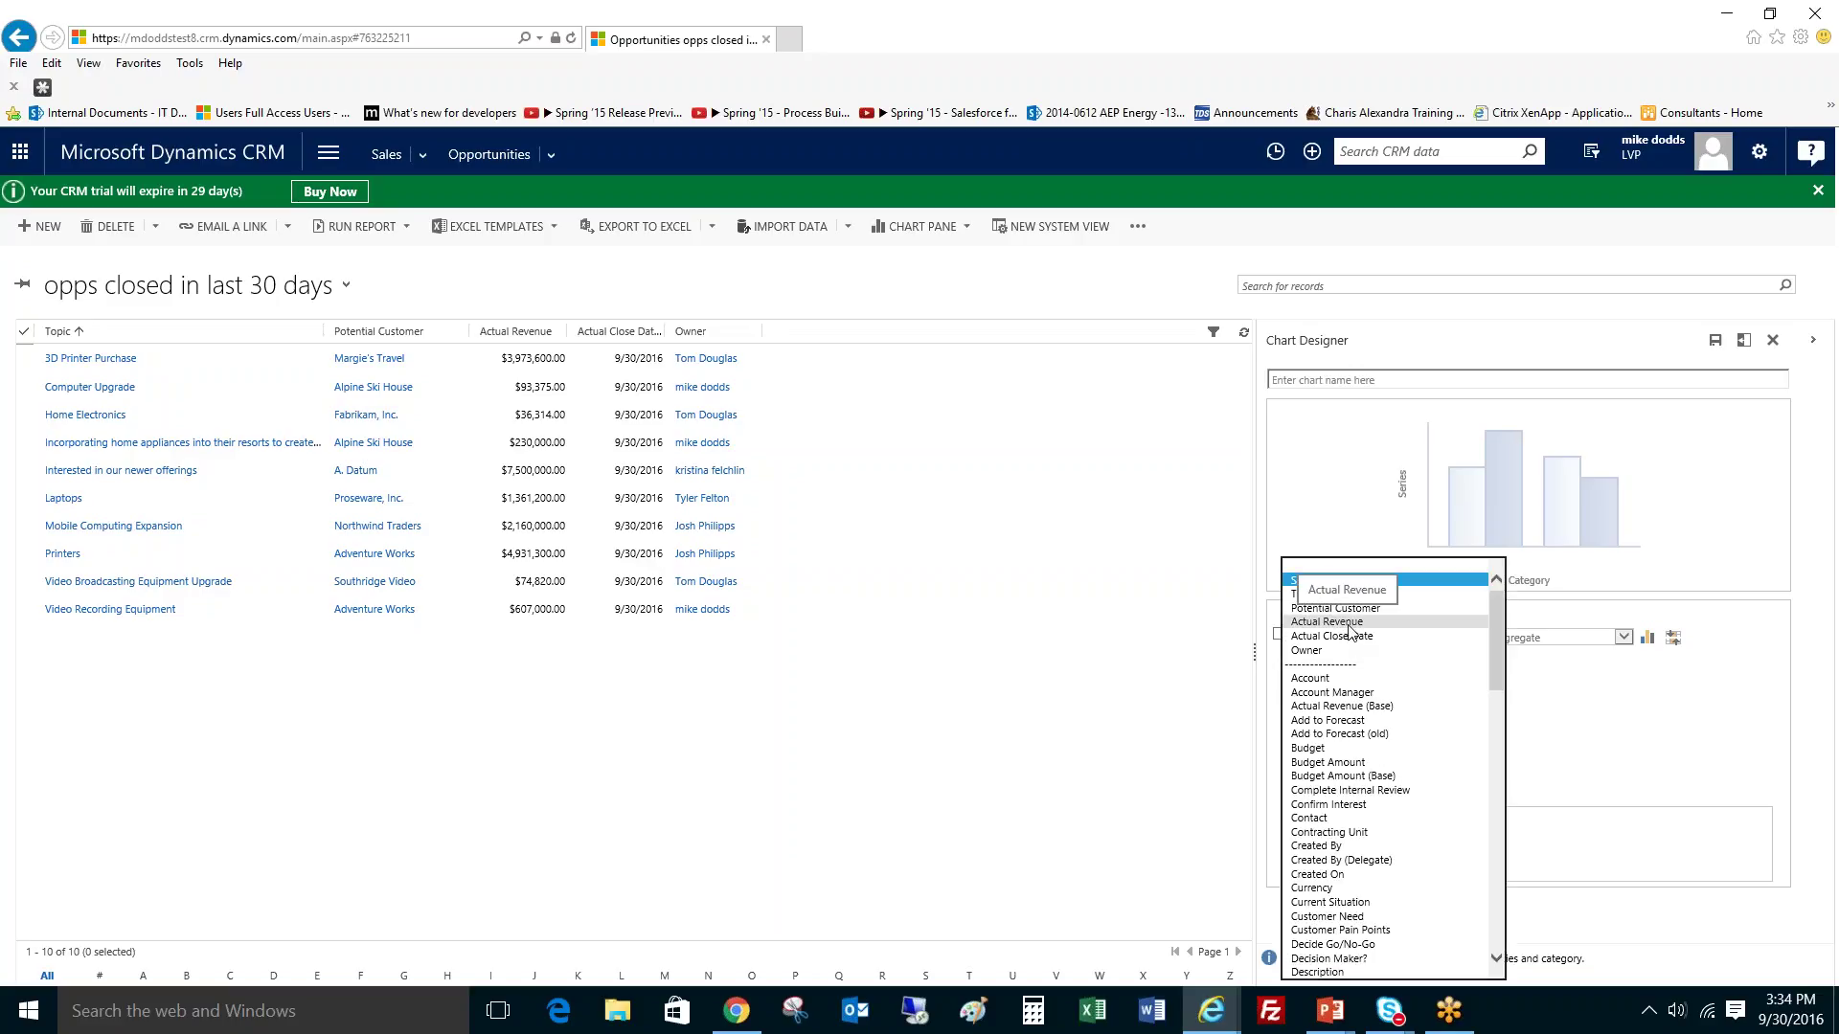
click(1349, 624)
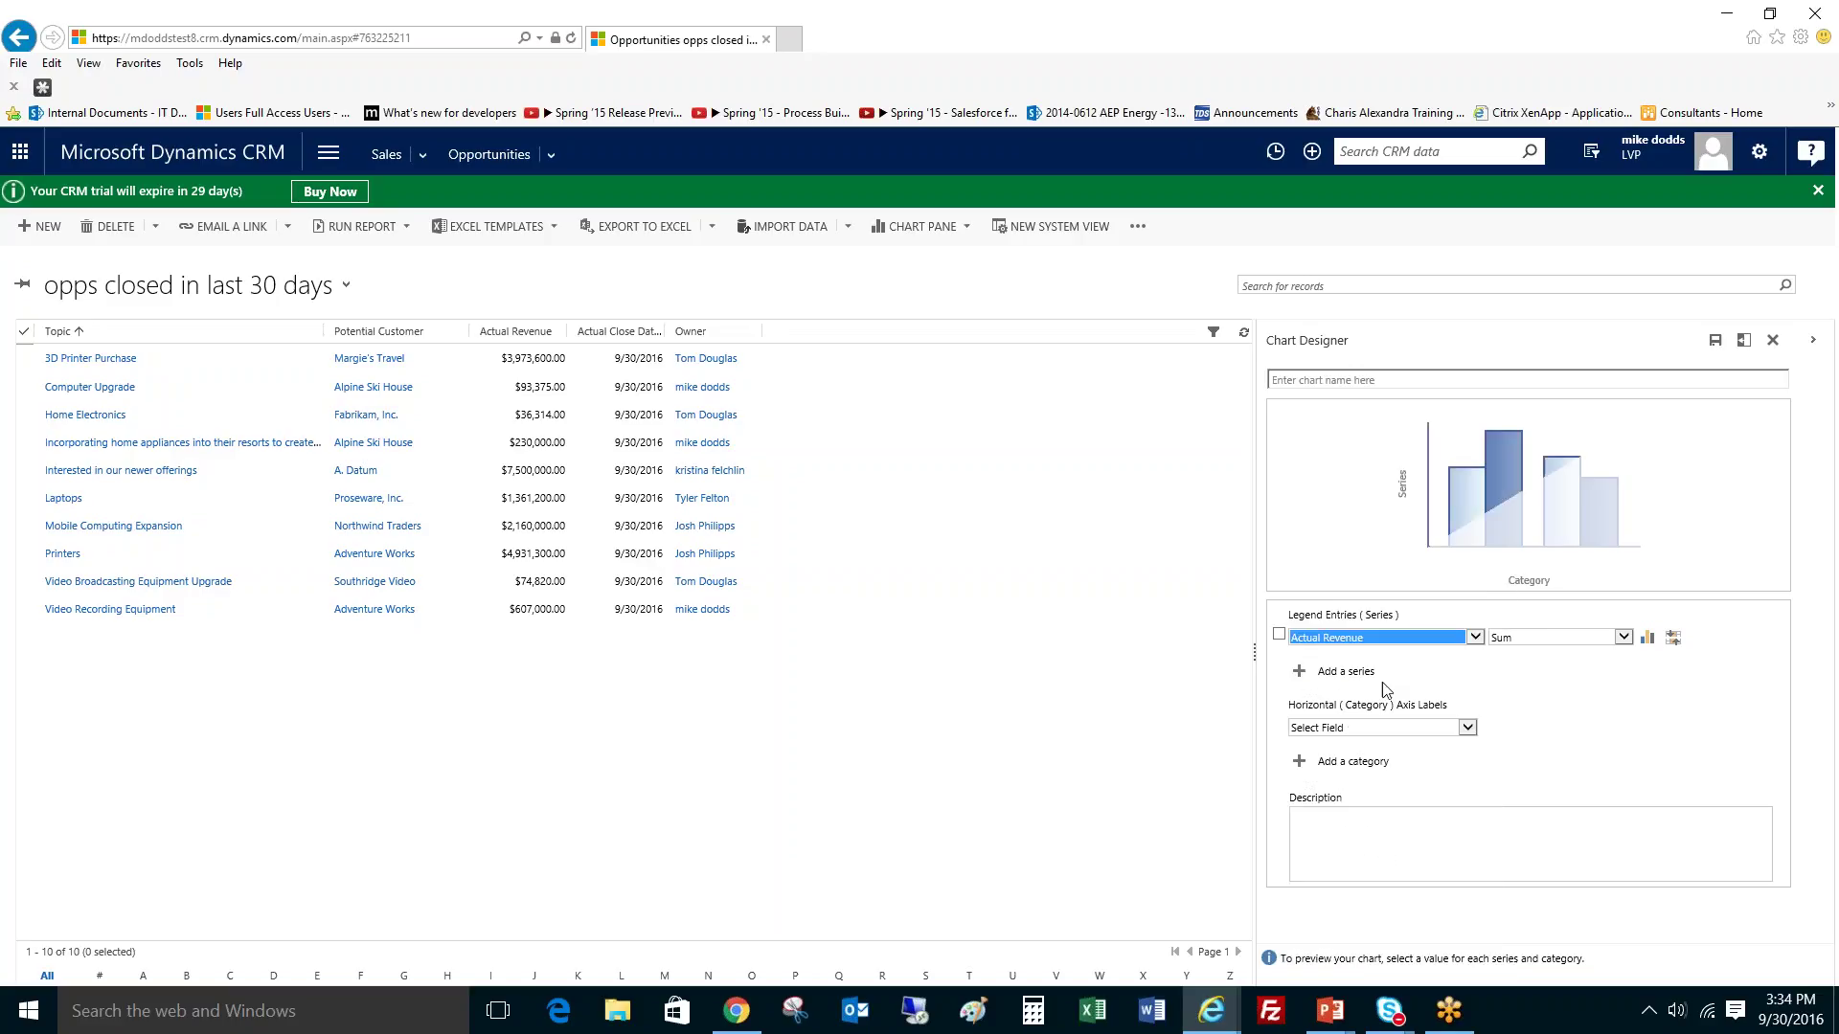
click(1371, 730)
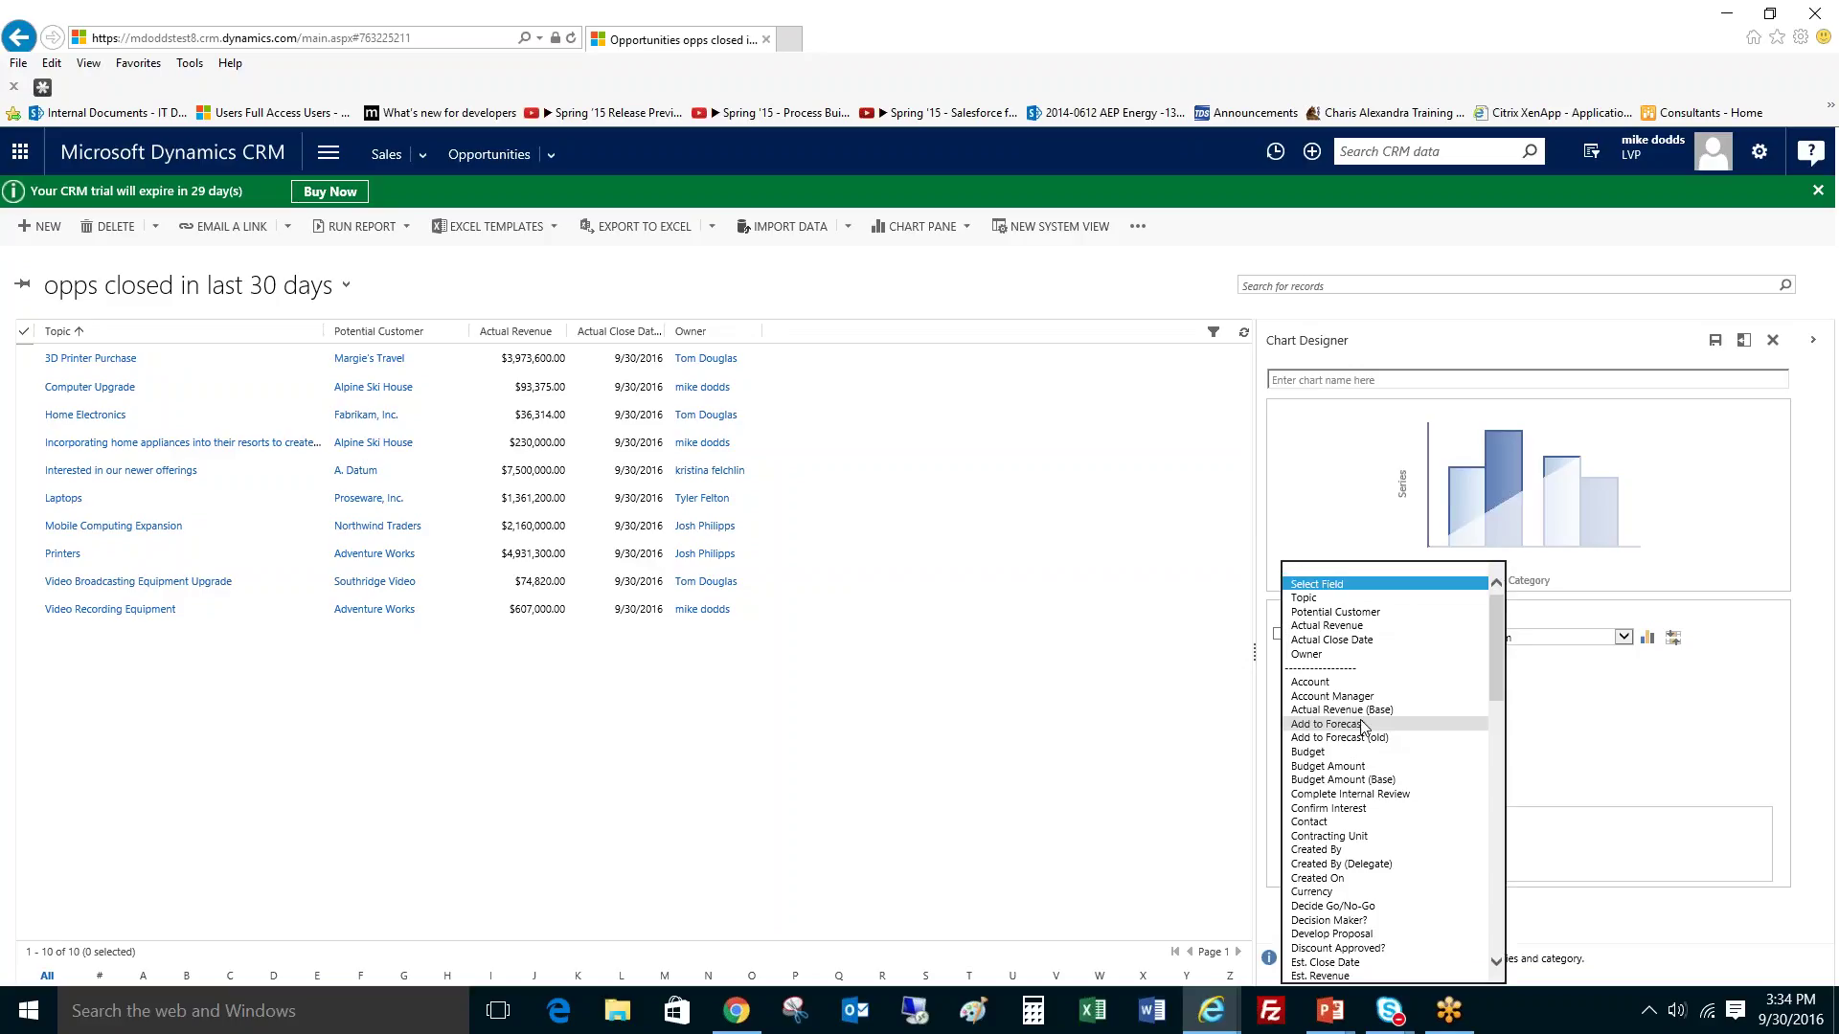
click(1435, 657)
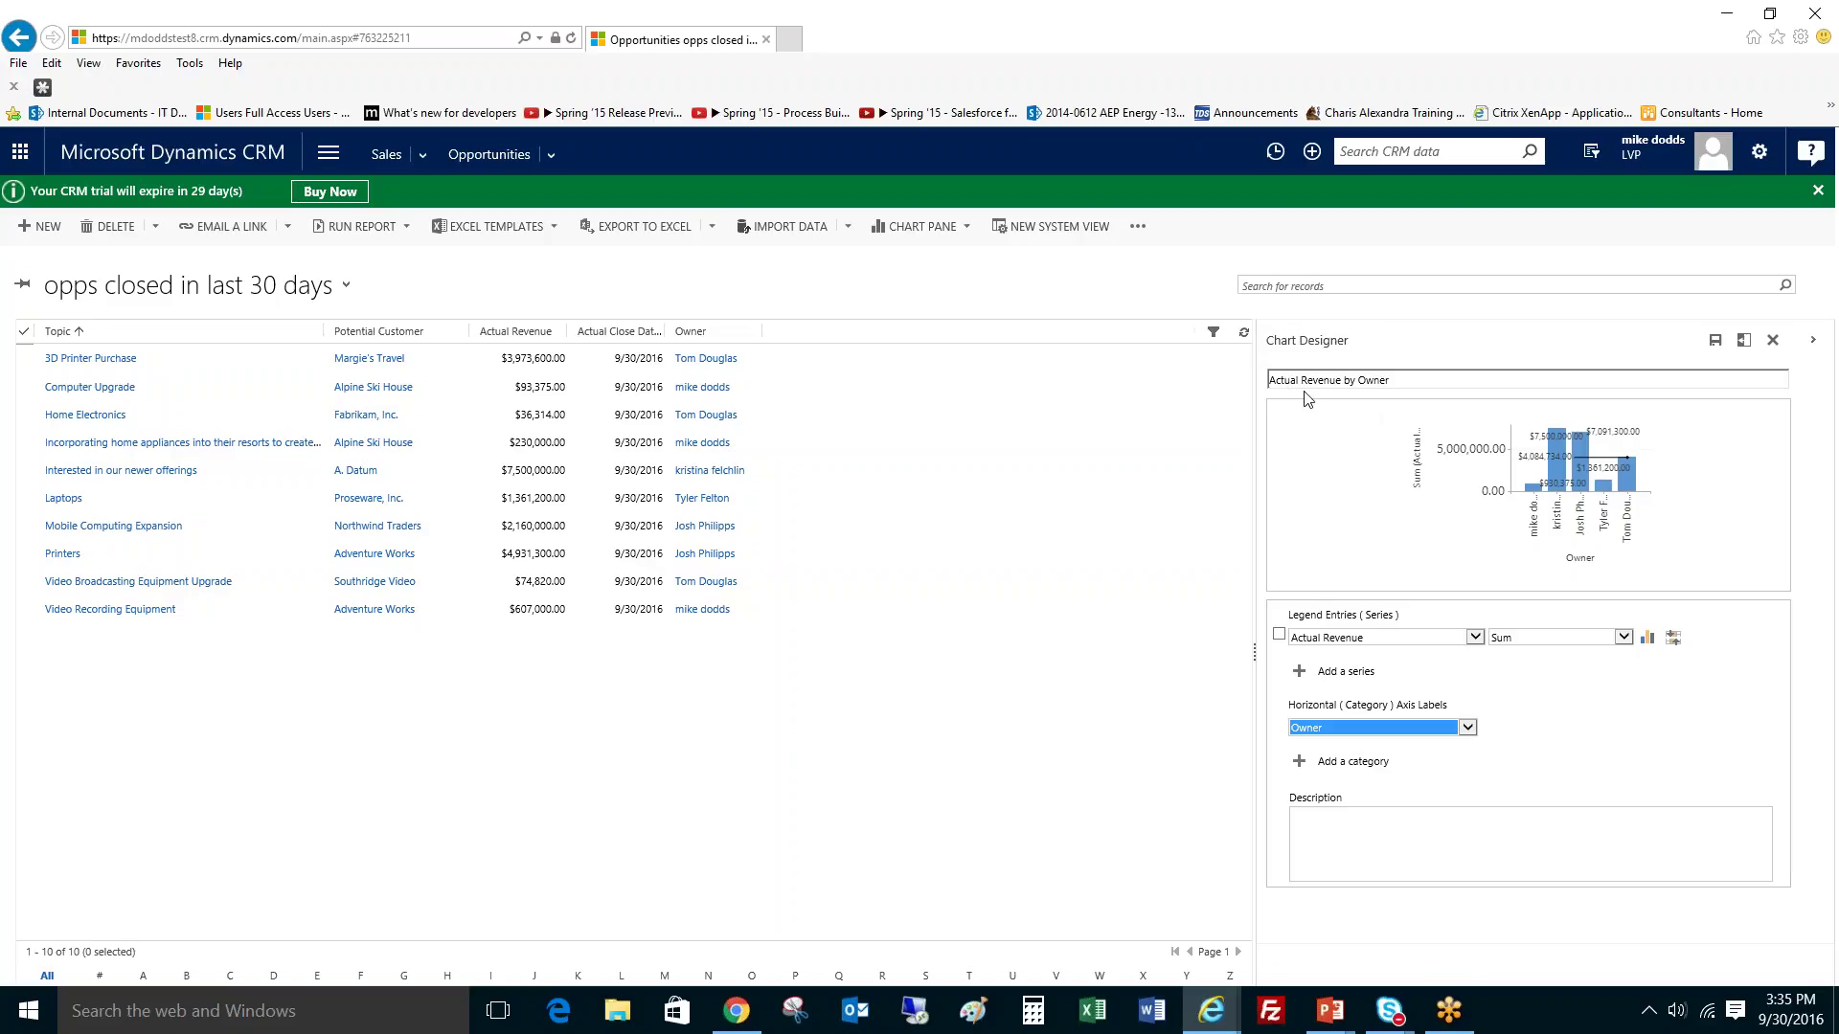
click(1393, 380)
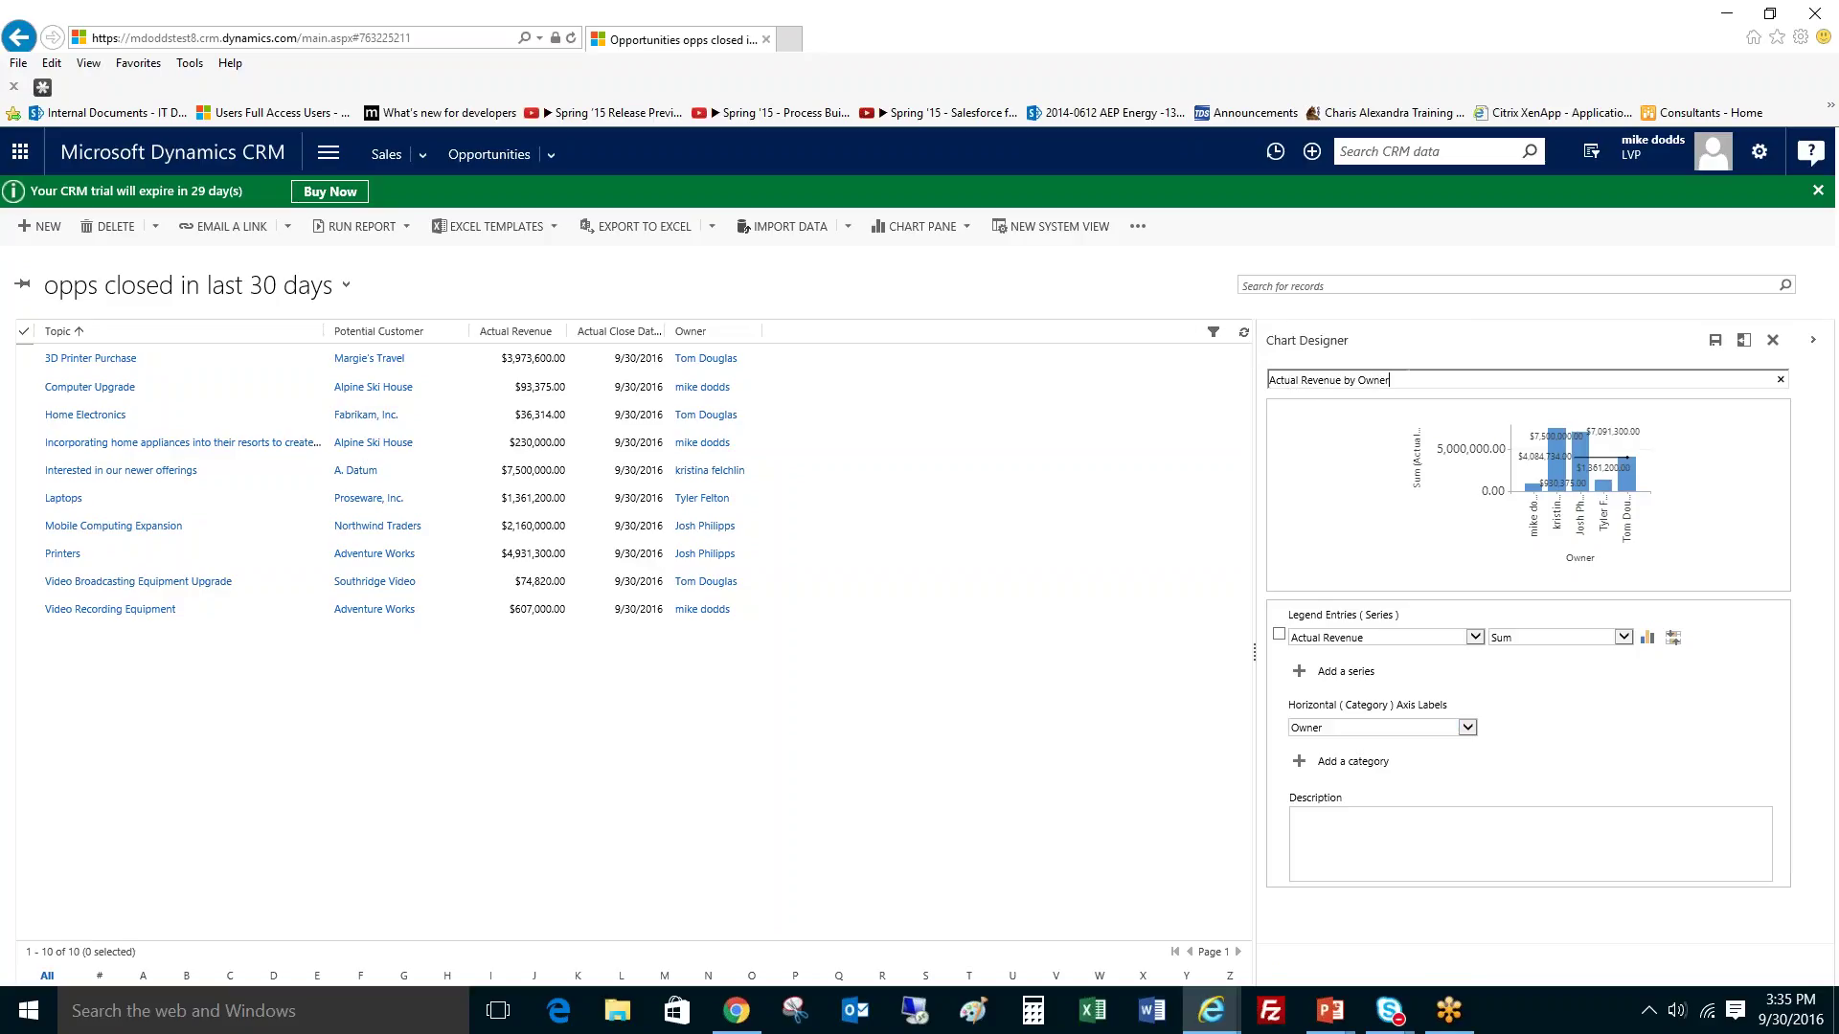
text(- Closed last 30 Days)
Step: Make the chart horizontal bars, save it, and close Chart Designer
click(1647, 646)
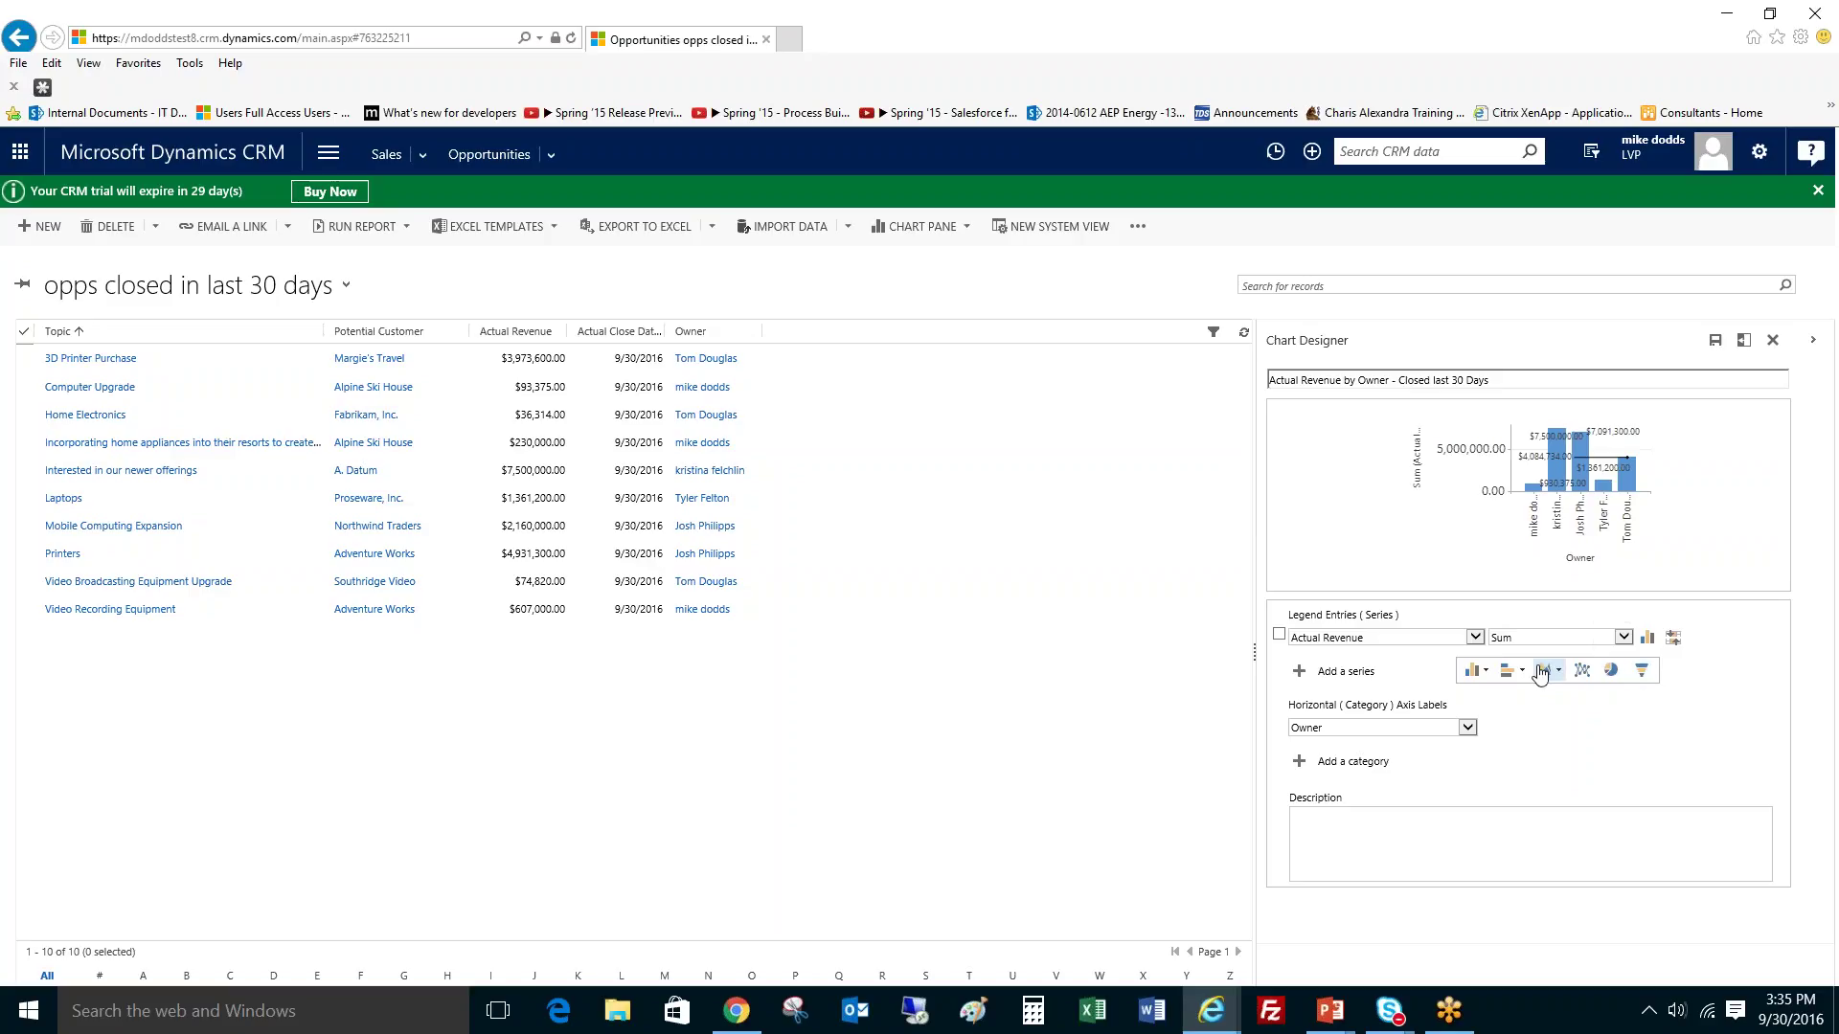
click(1513, 673)
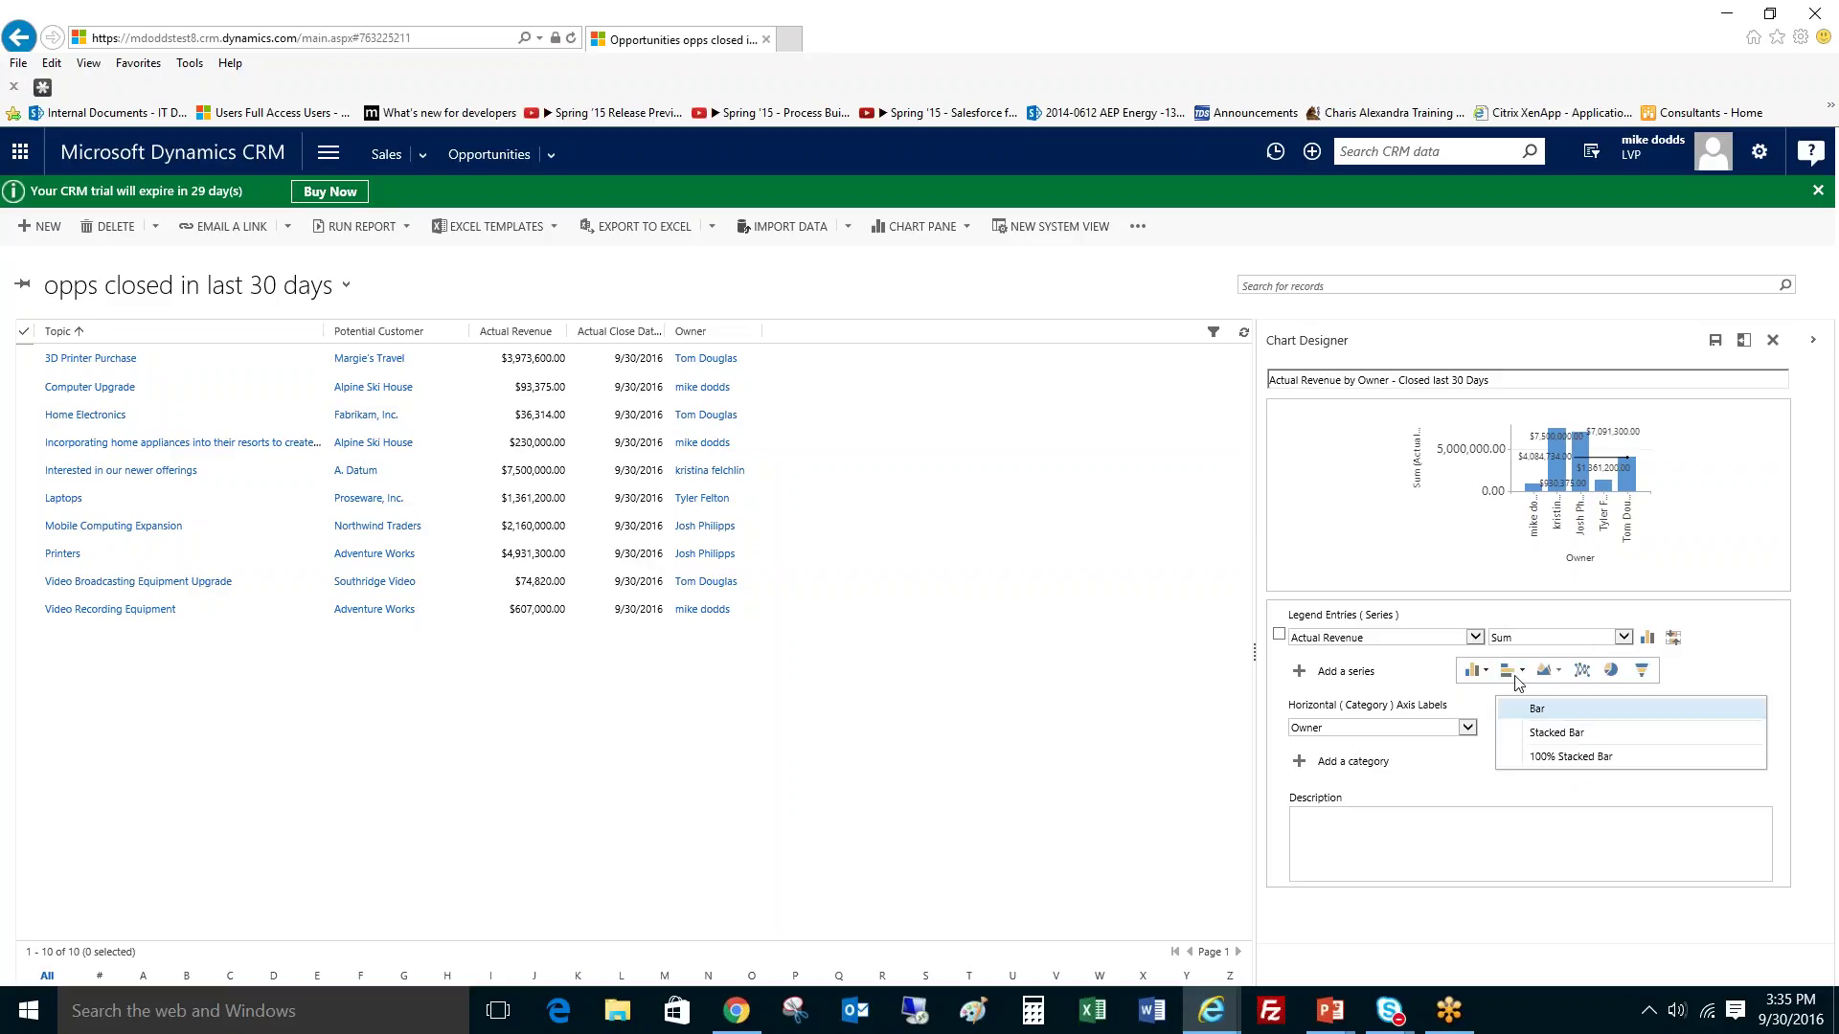
click(1558, 734)
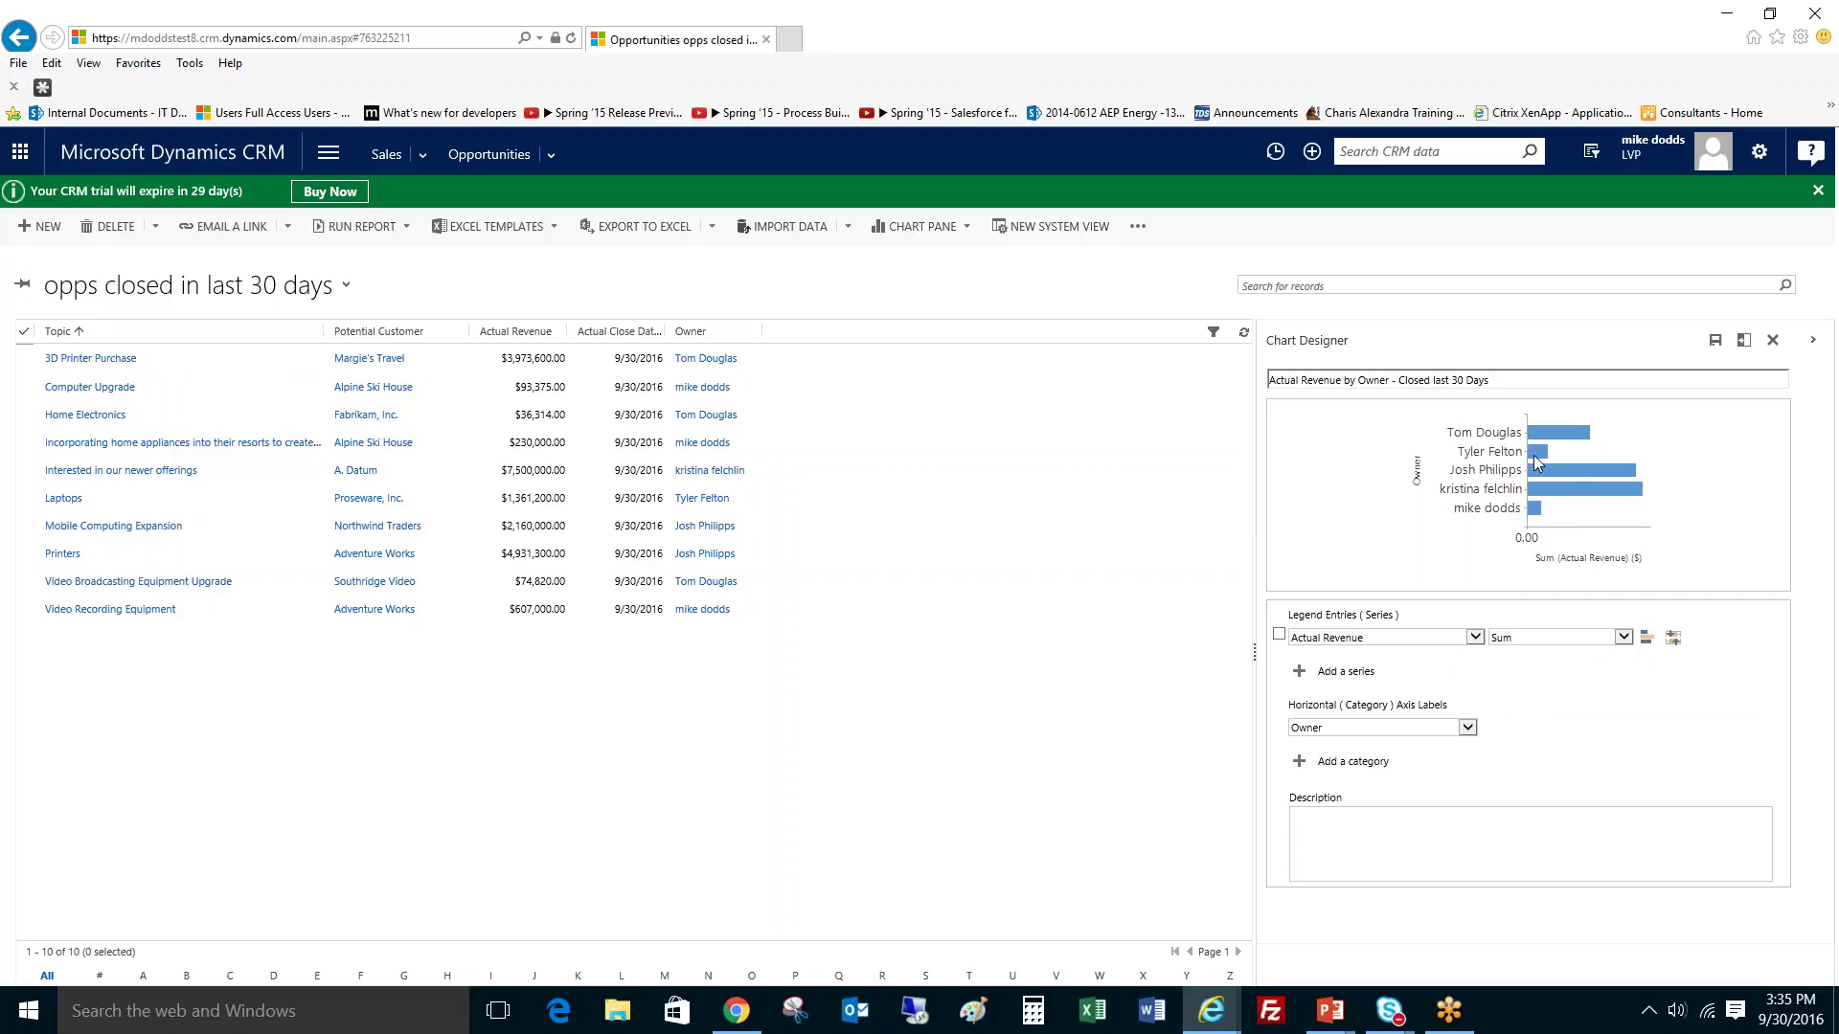
click(1715, 347)
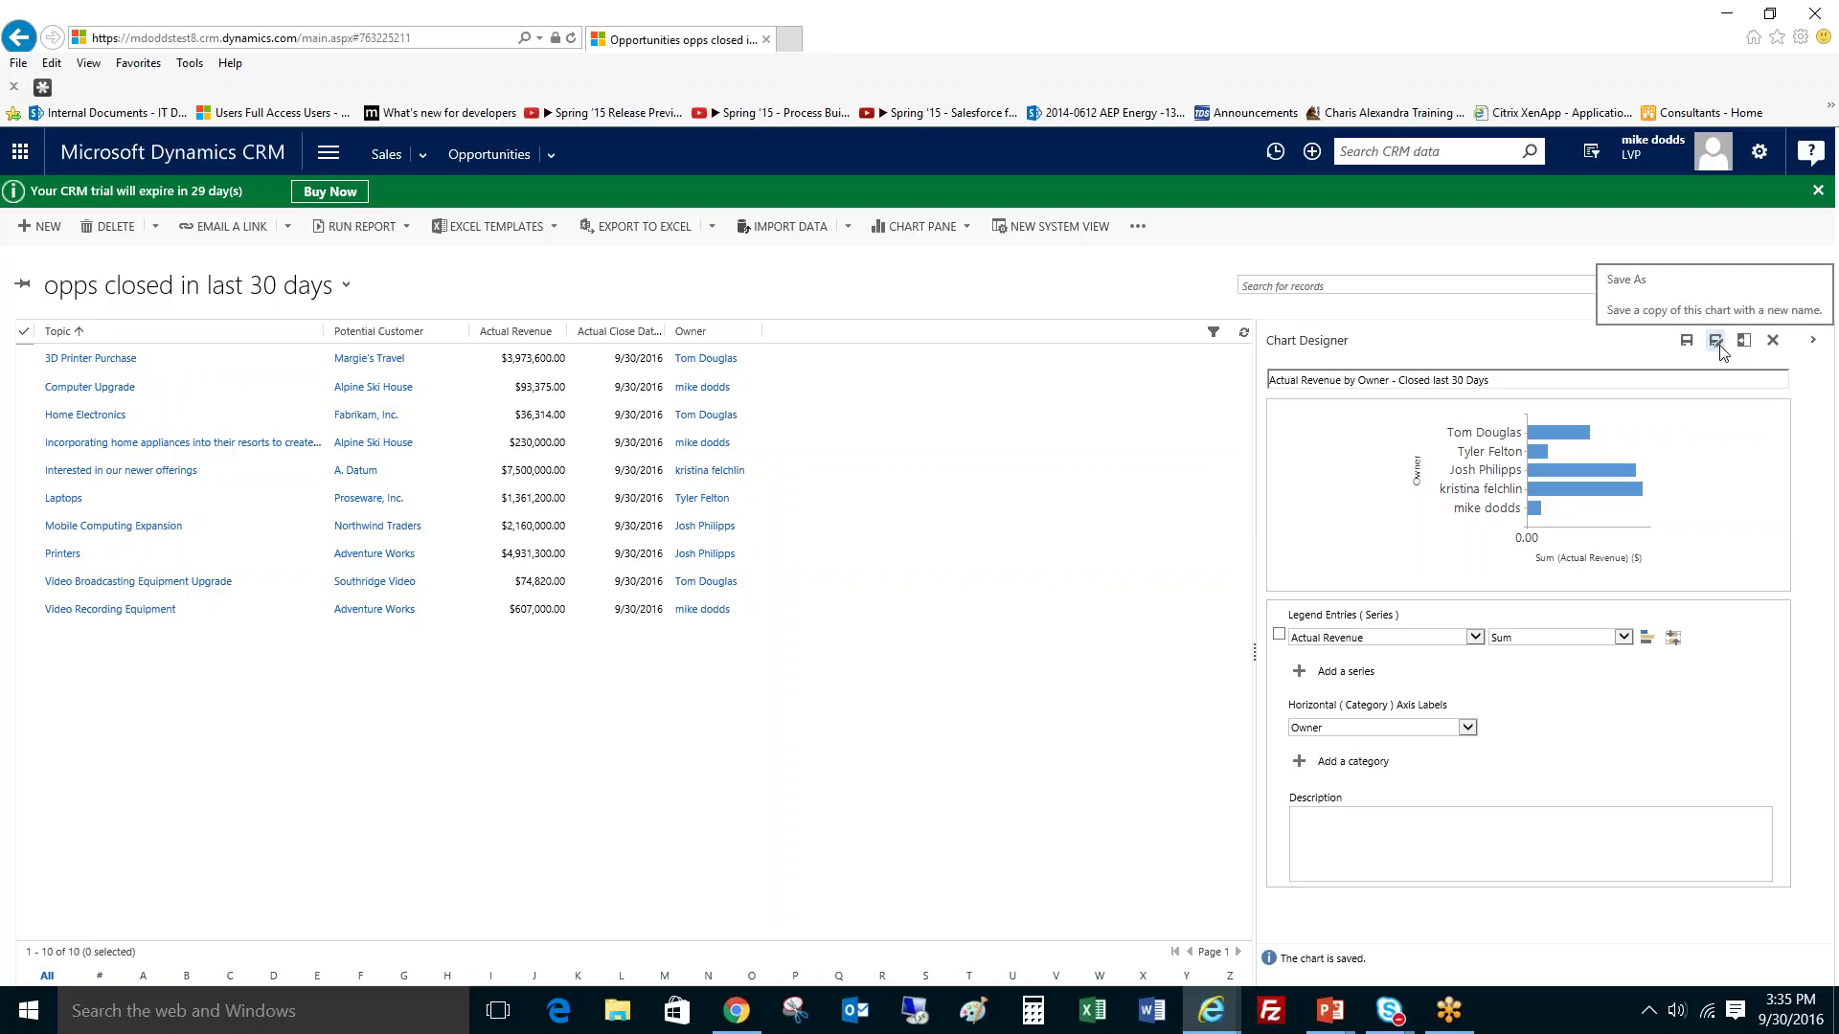
click(1774, 341)
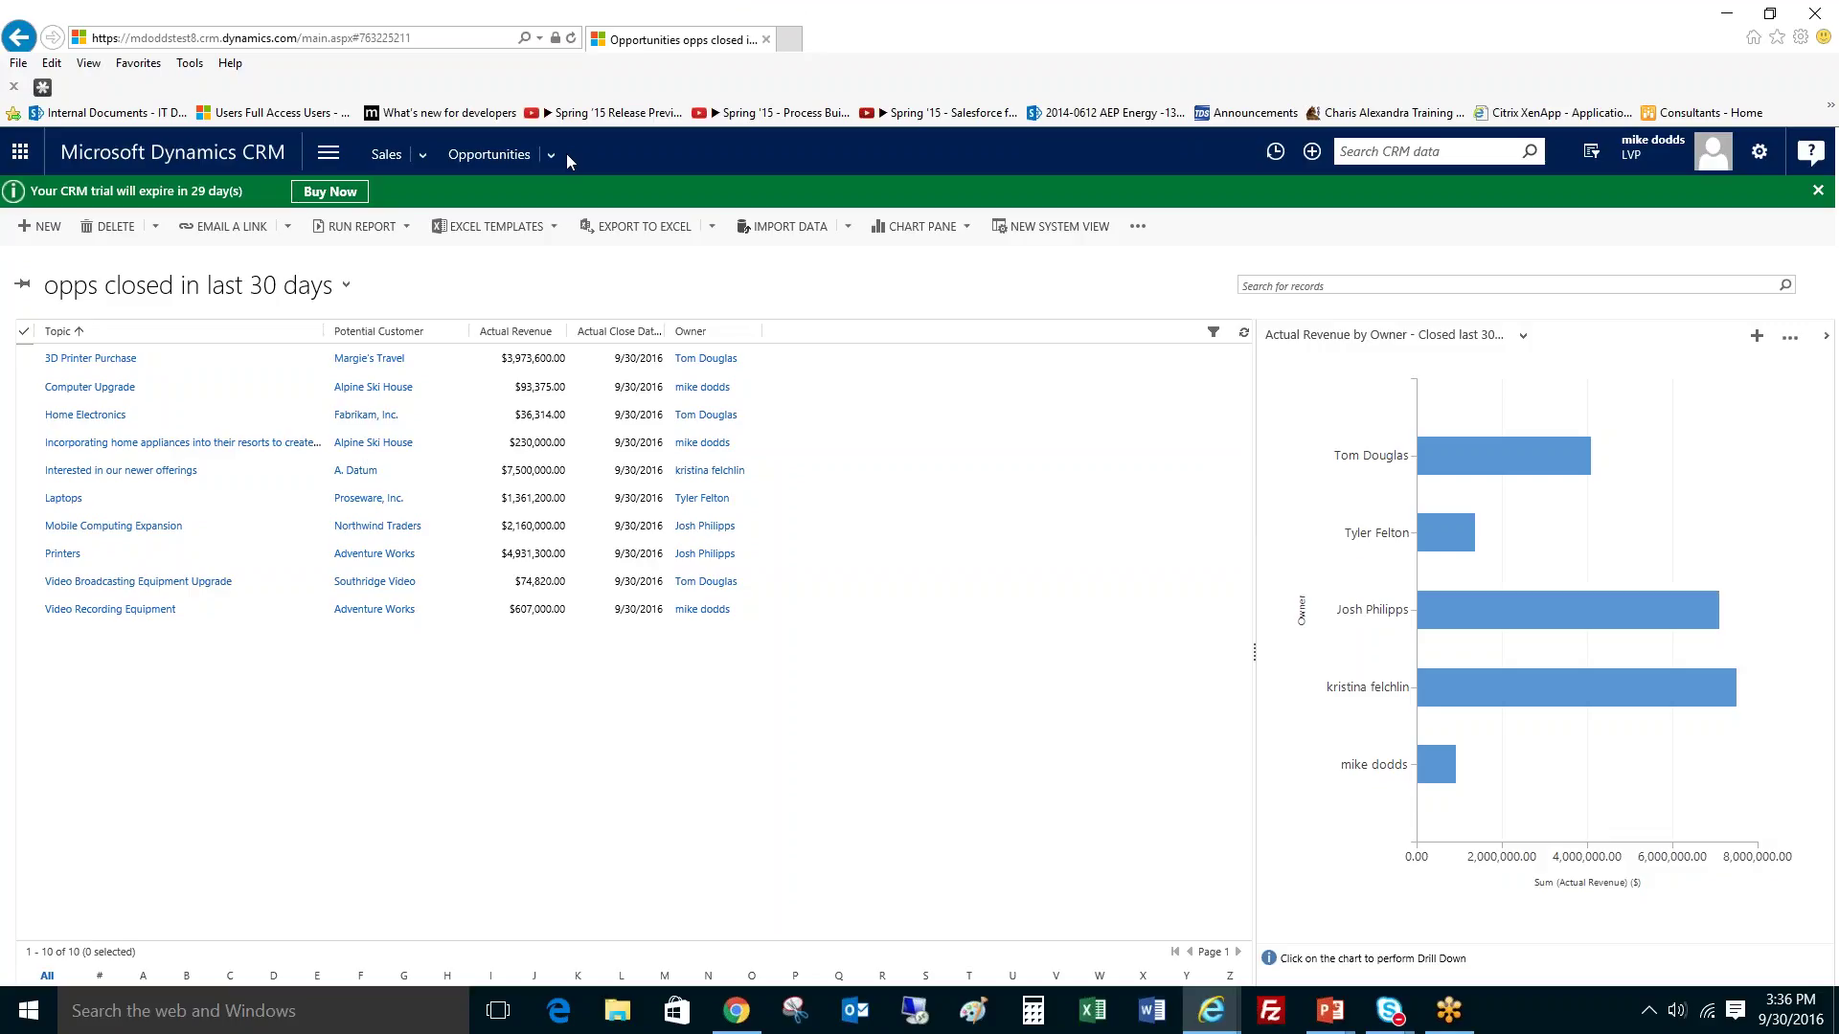
Step: Go to the Sales area's Dashboards through the site map
click(335, 156)
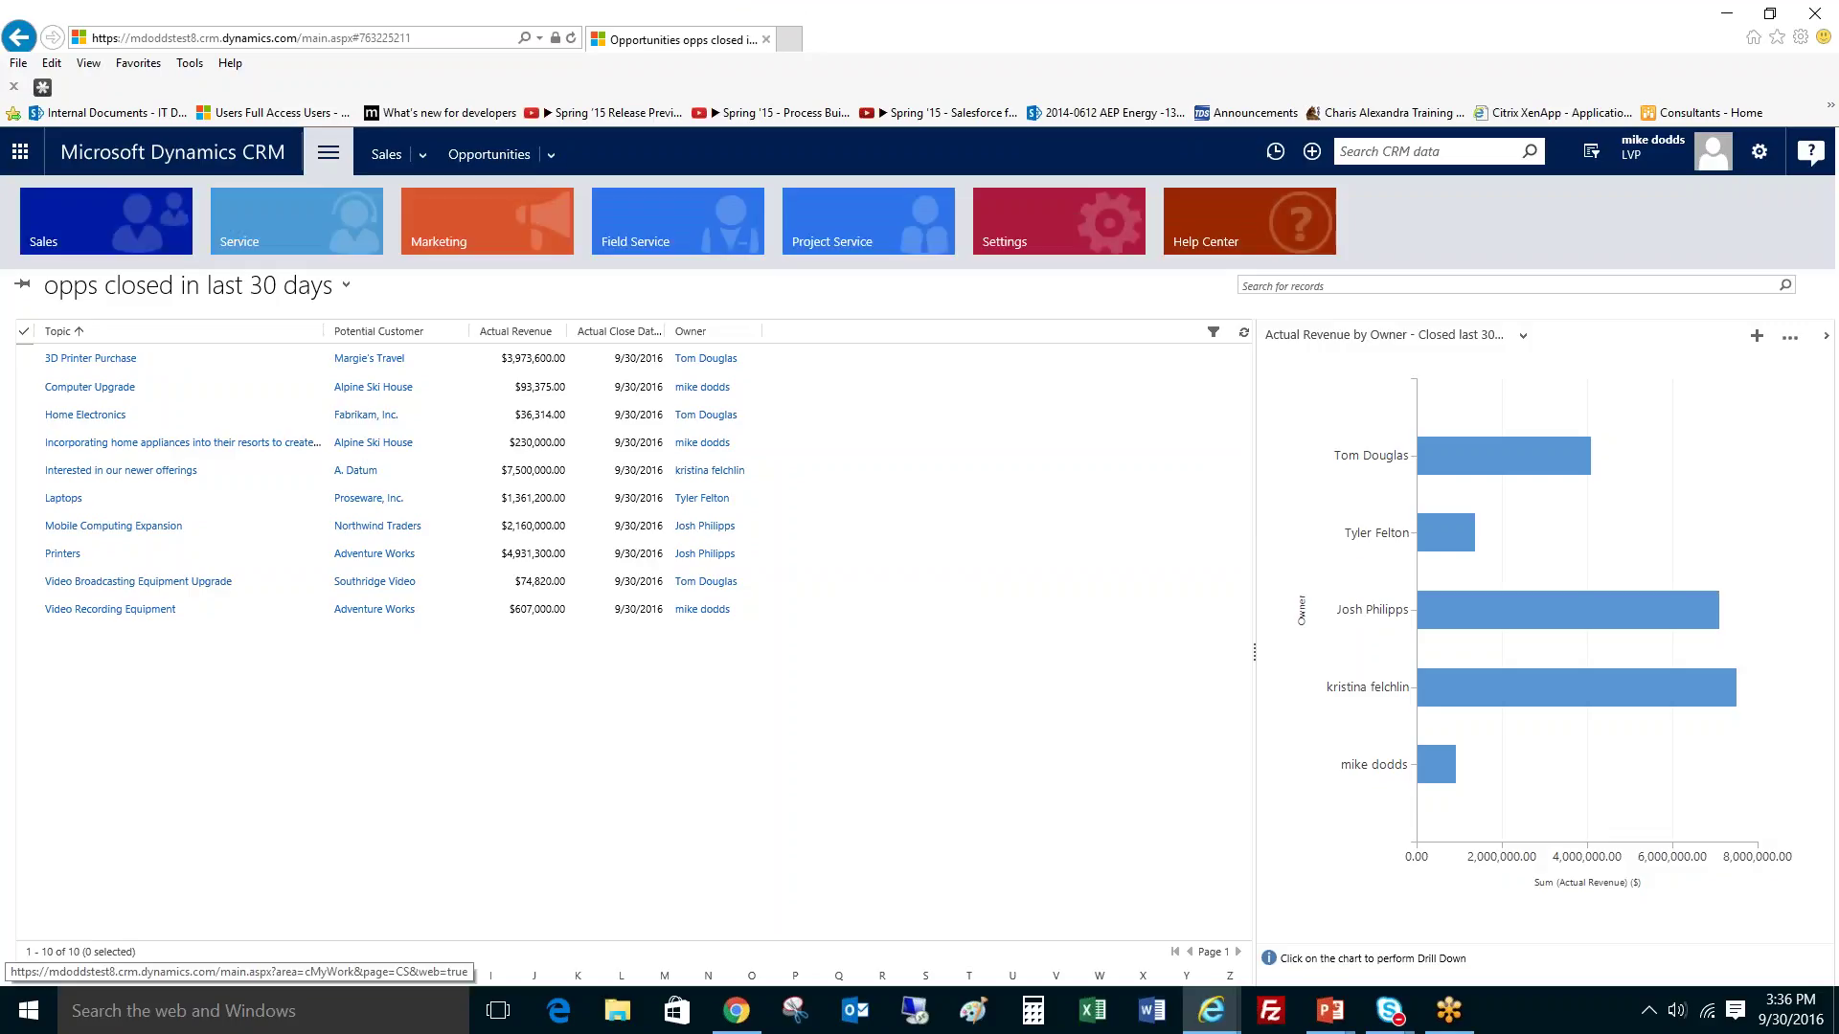
click(97, 215)
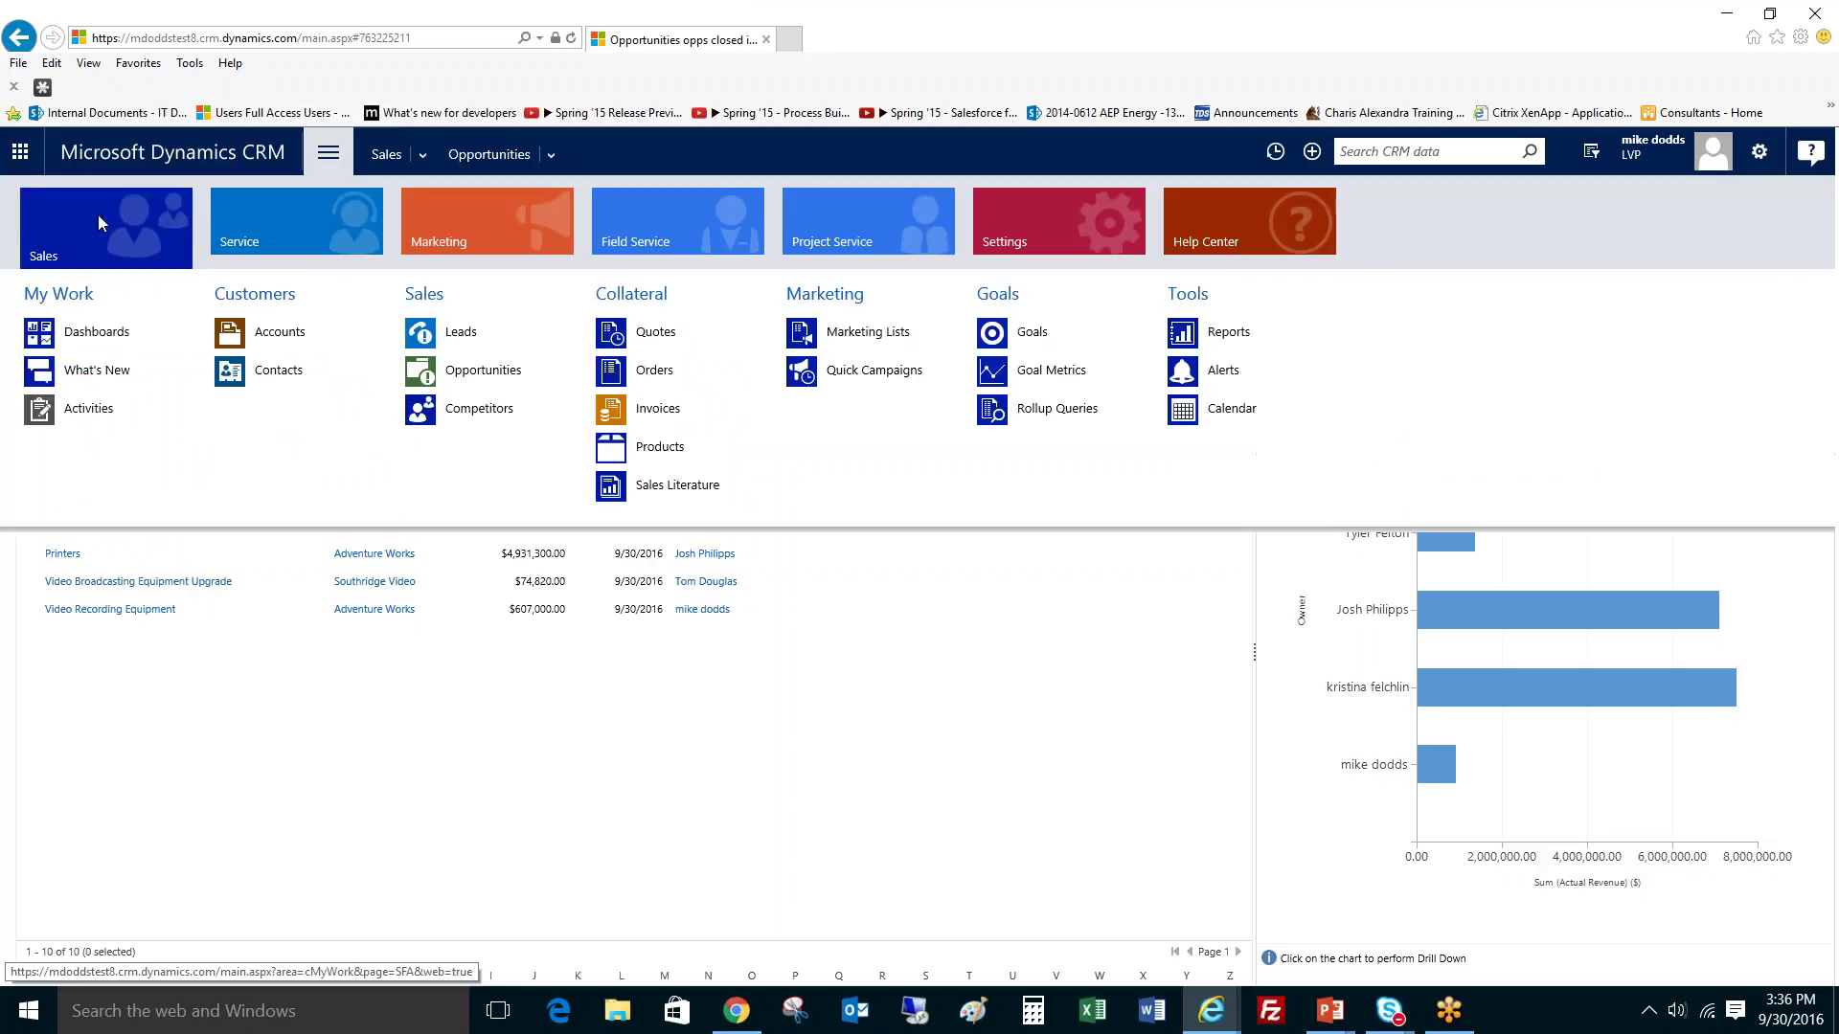
click(122, 351)
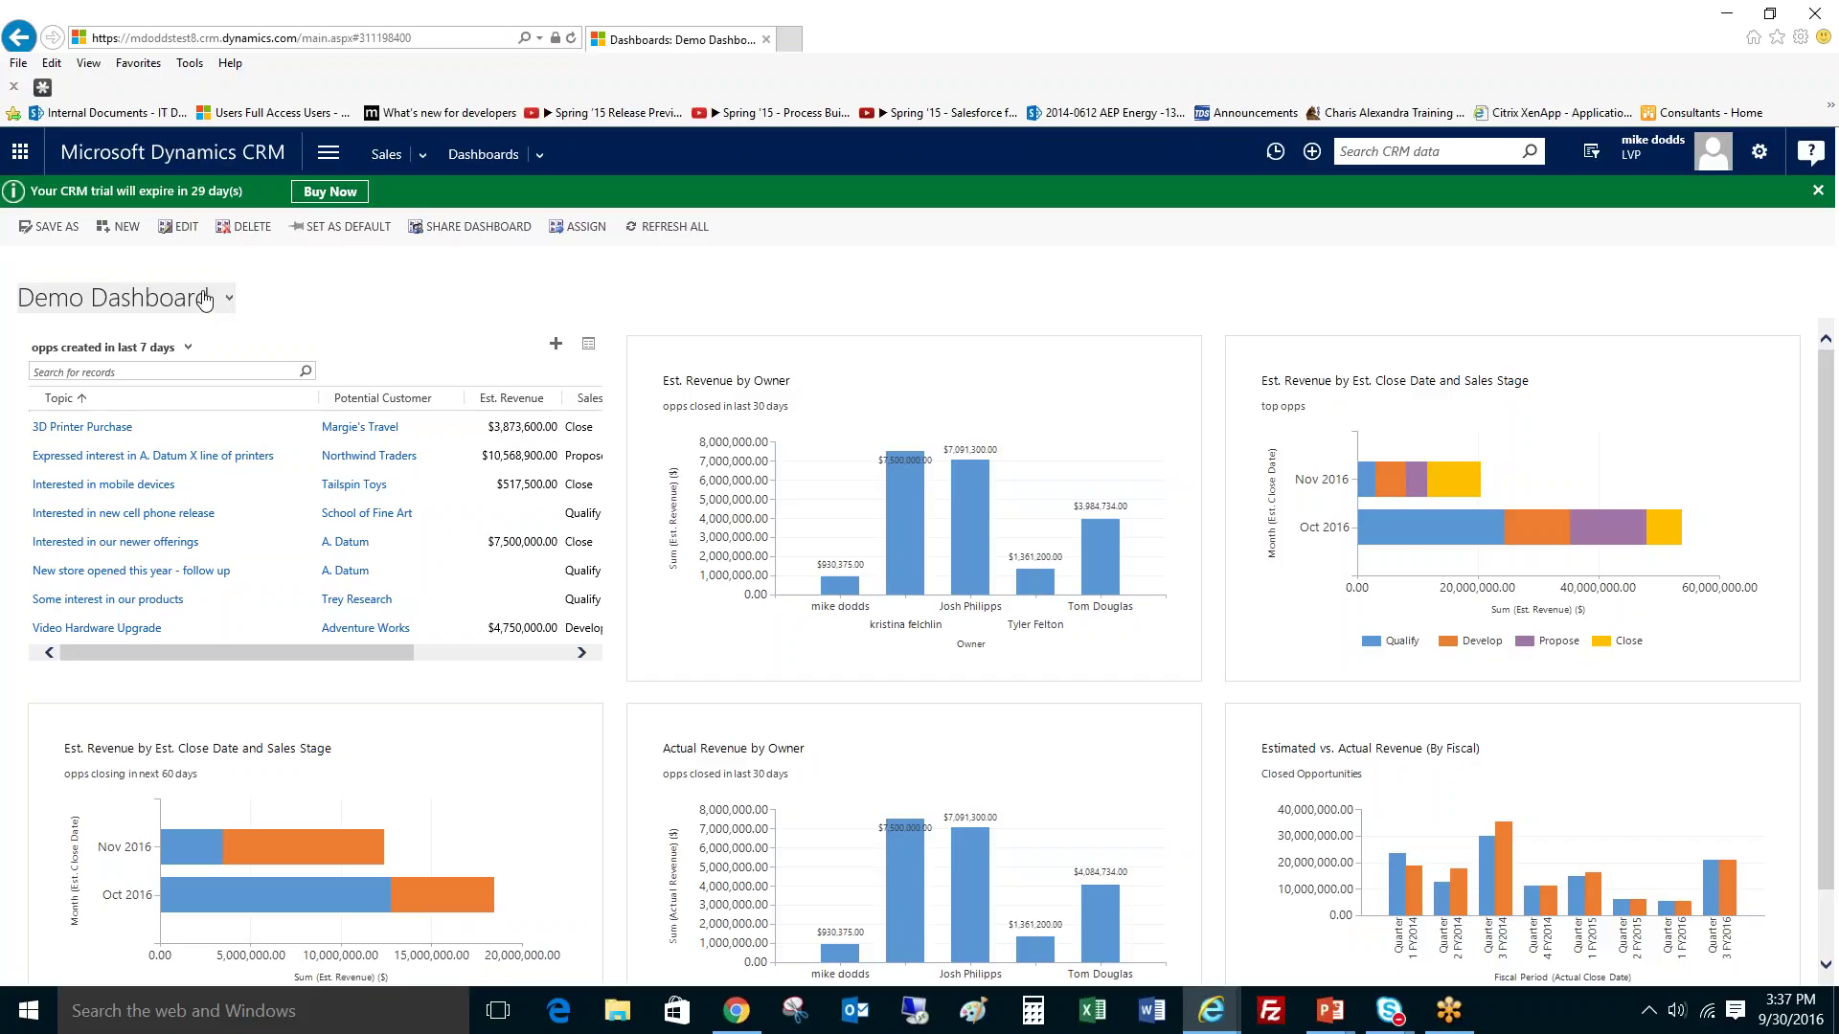
Step: Create a new dashboard with the 3-Column Regular Dashboard layout
click(125, 228)
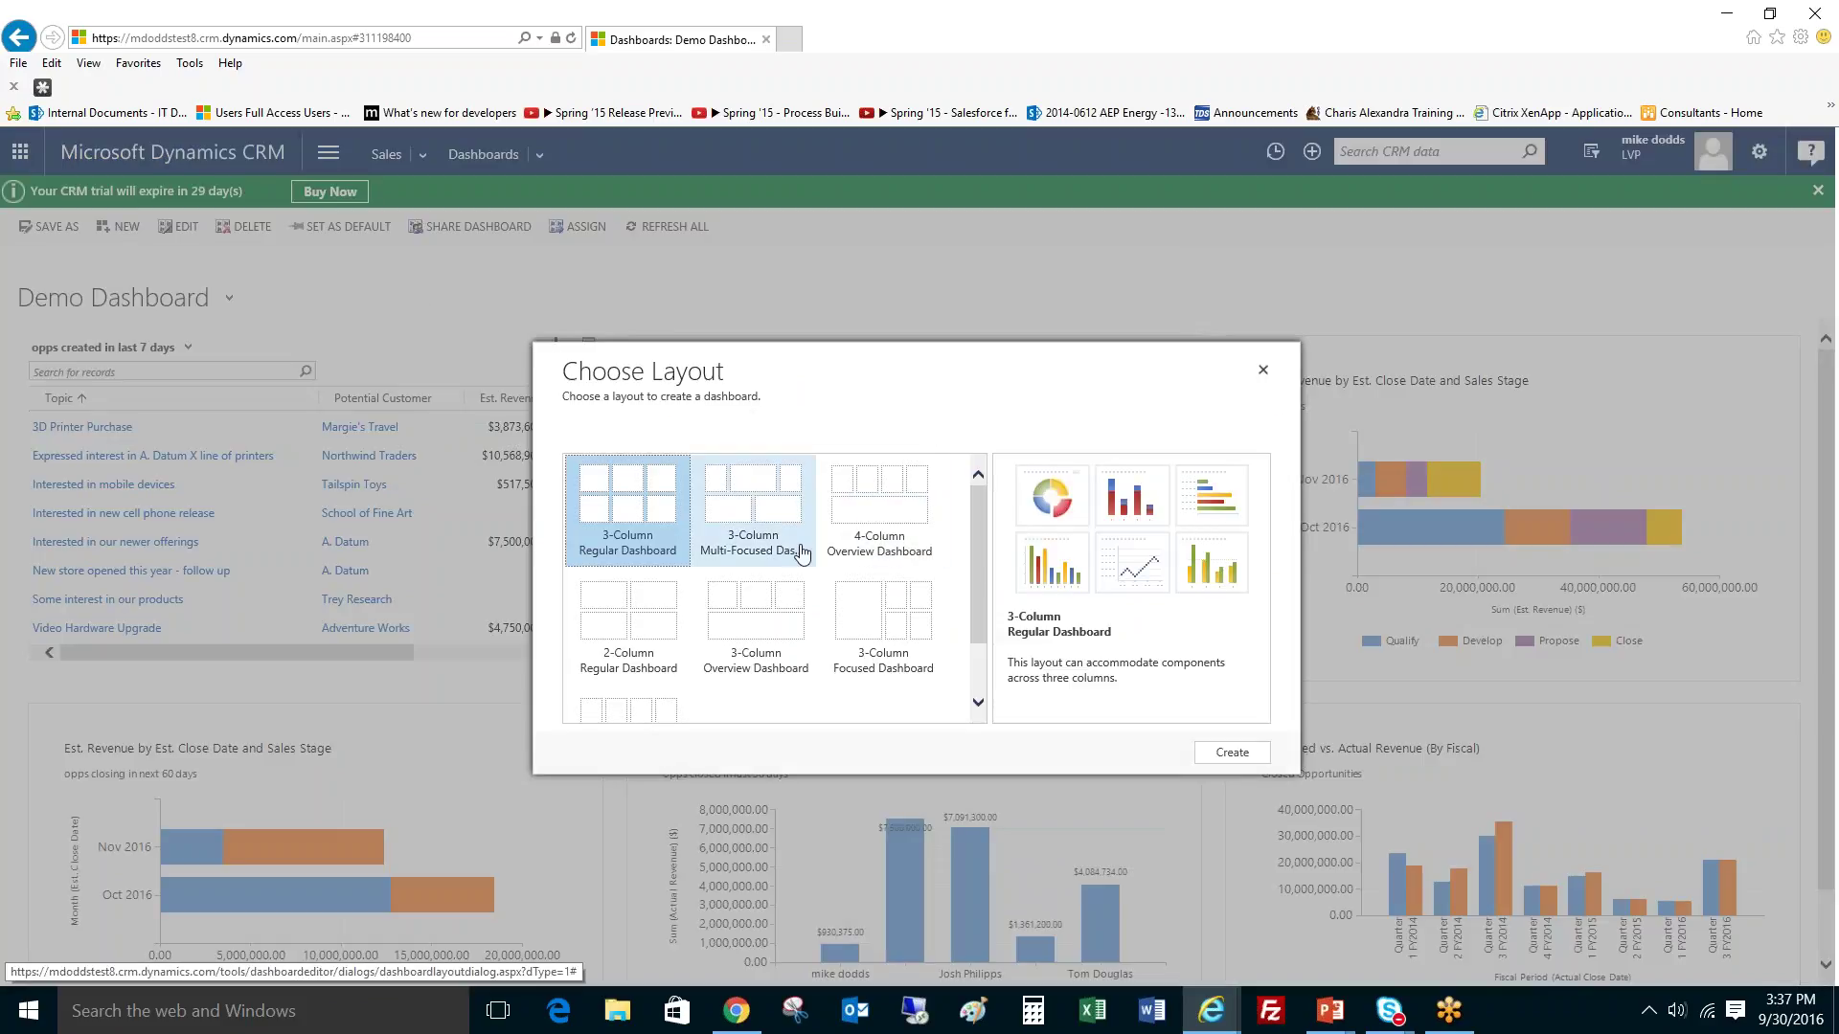
scroll(807, 560, down, 1)
scroll(808, 560, down, 1)
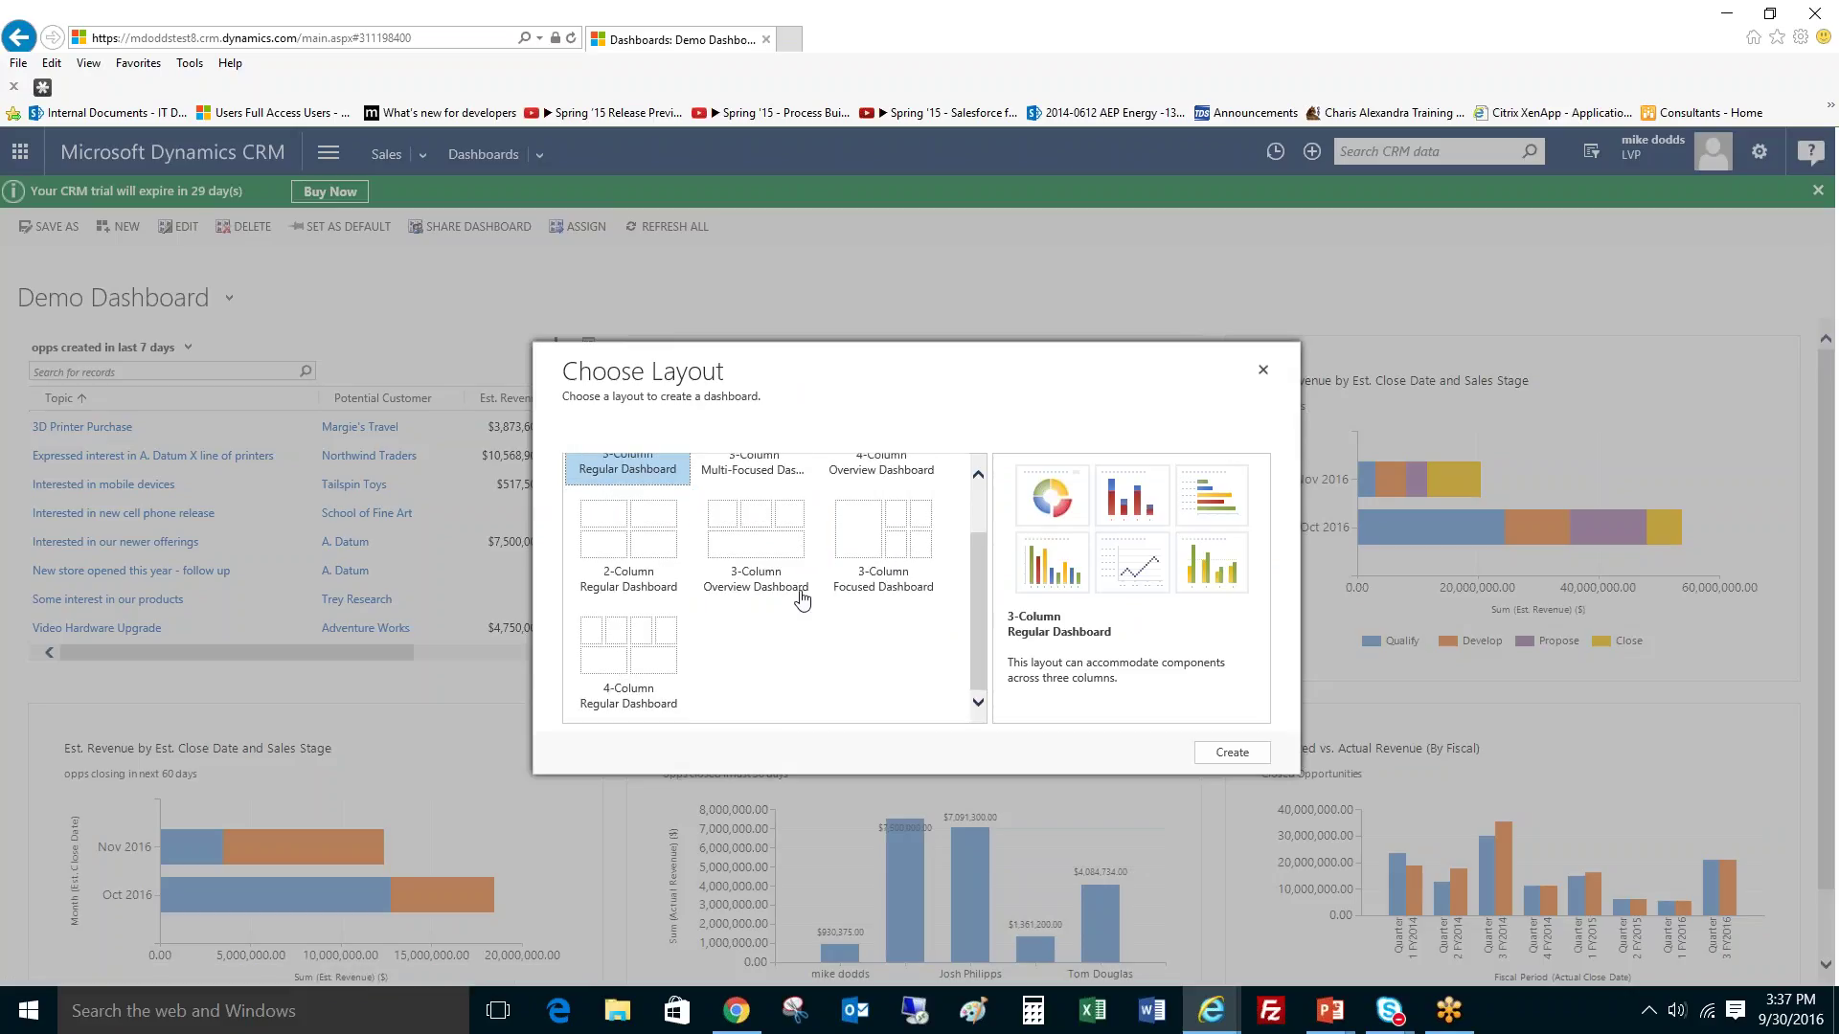
scroll(632, 603, up, 2)
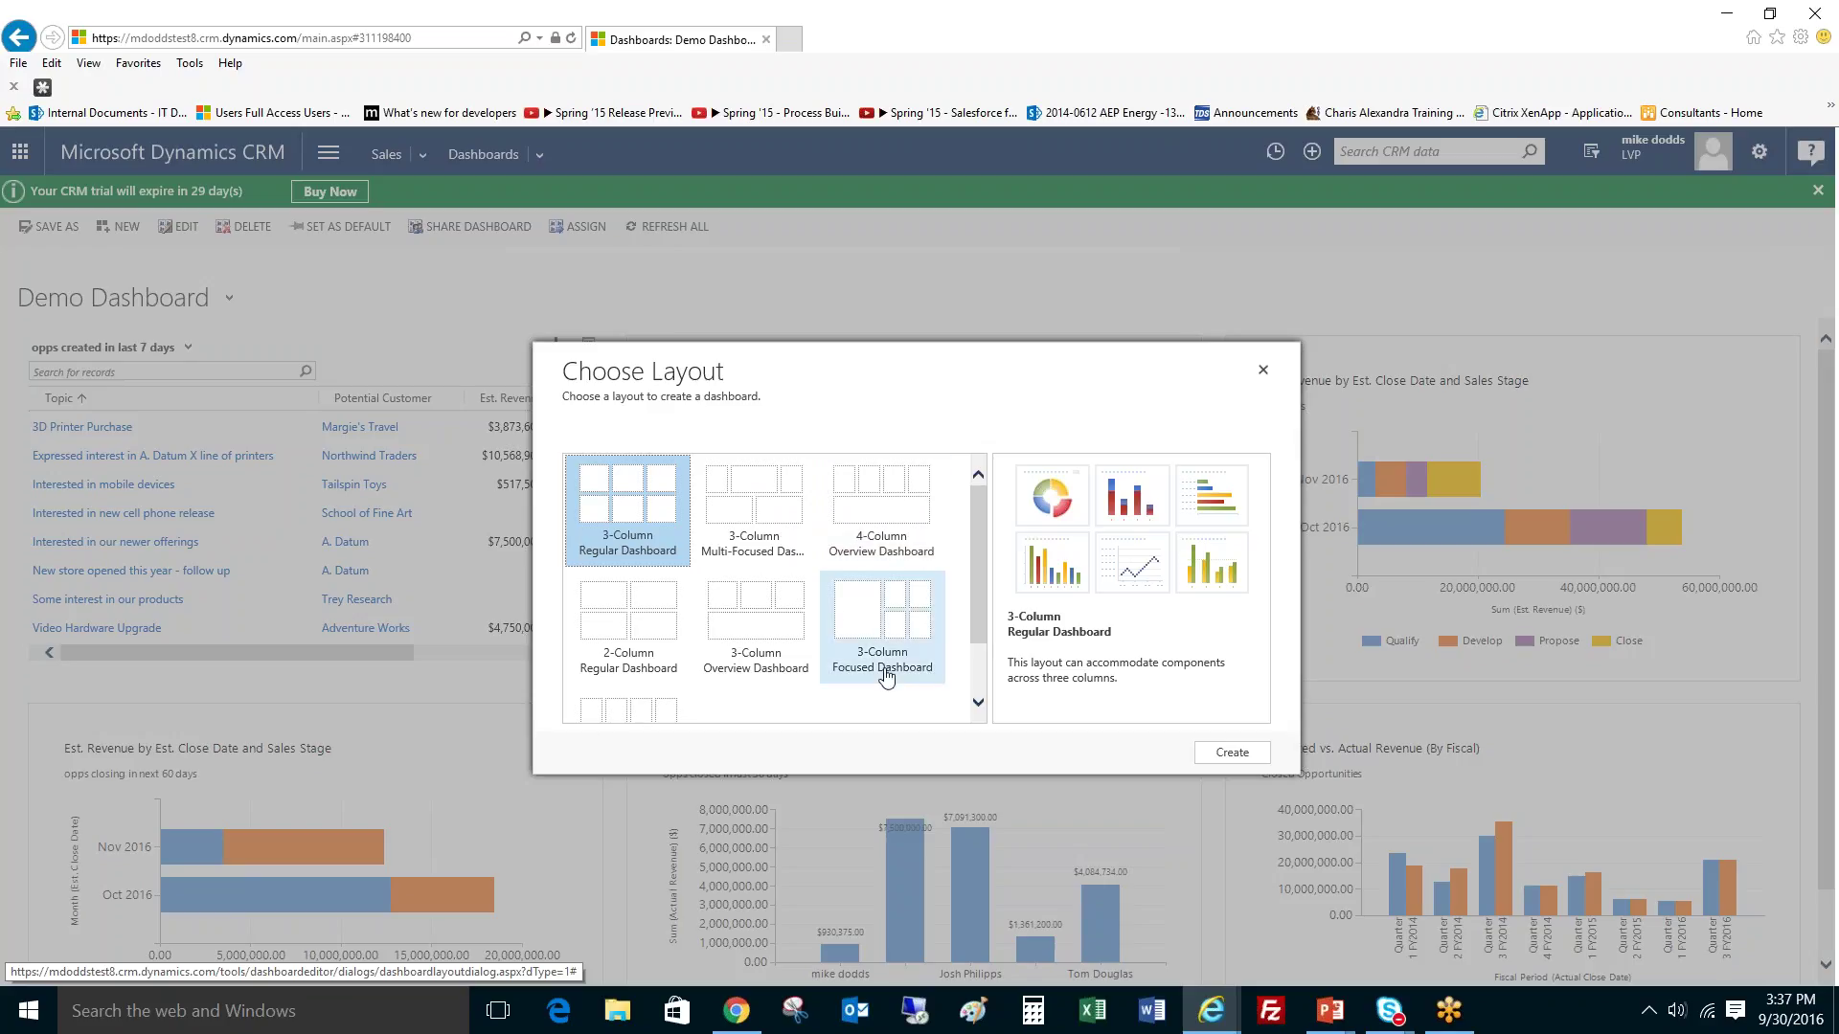
click(1232, 752)
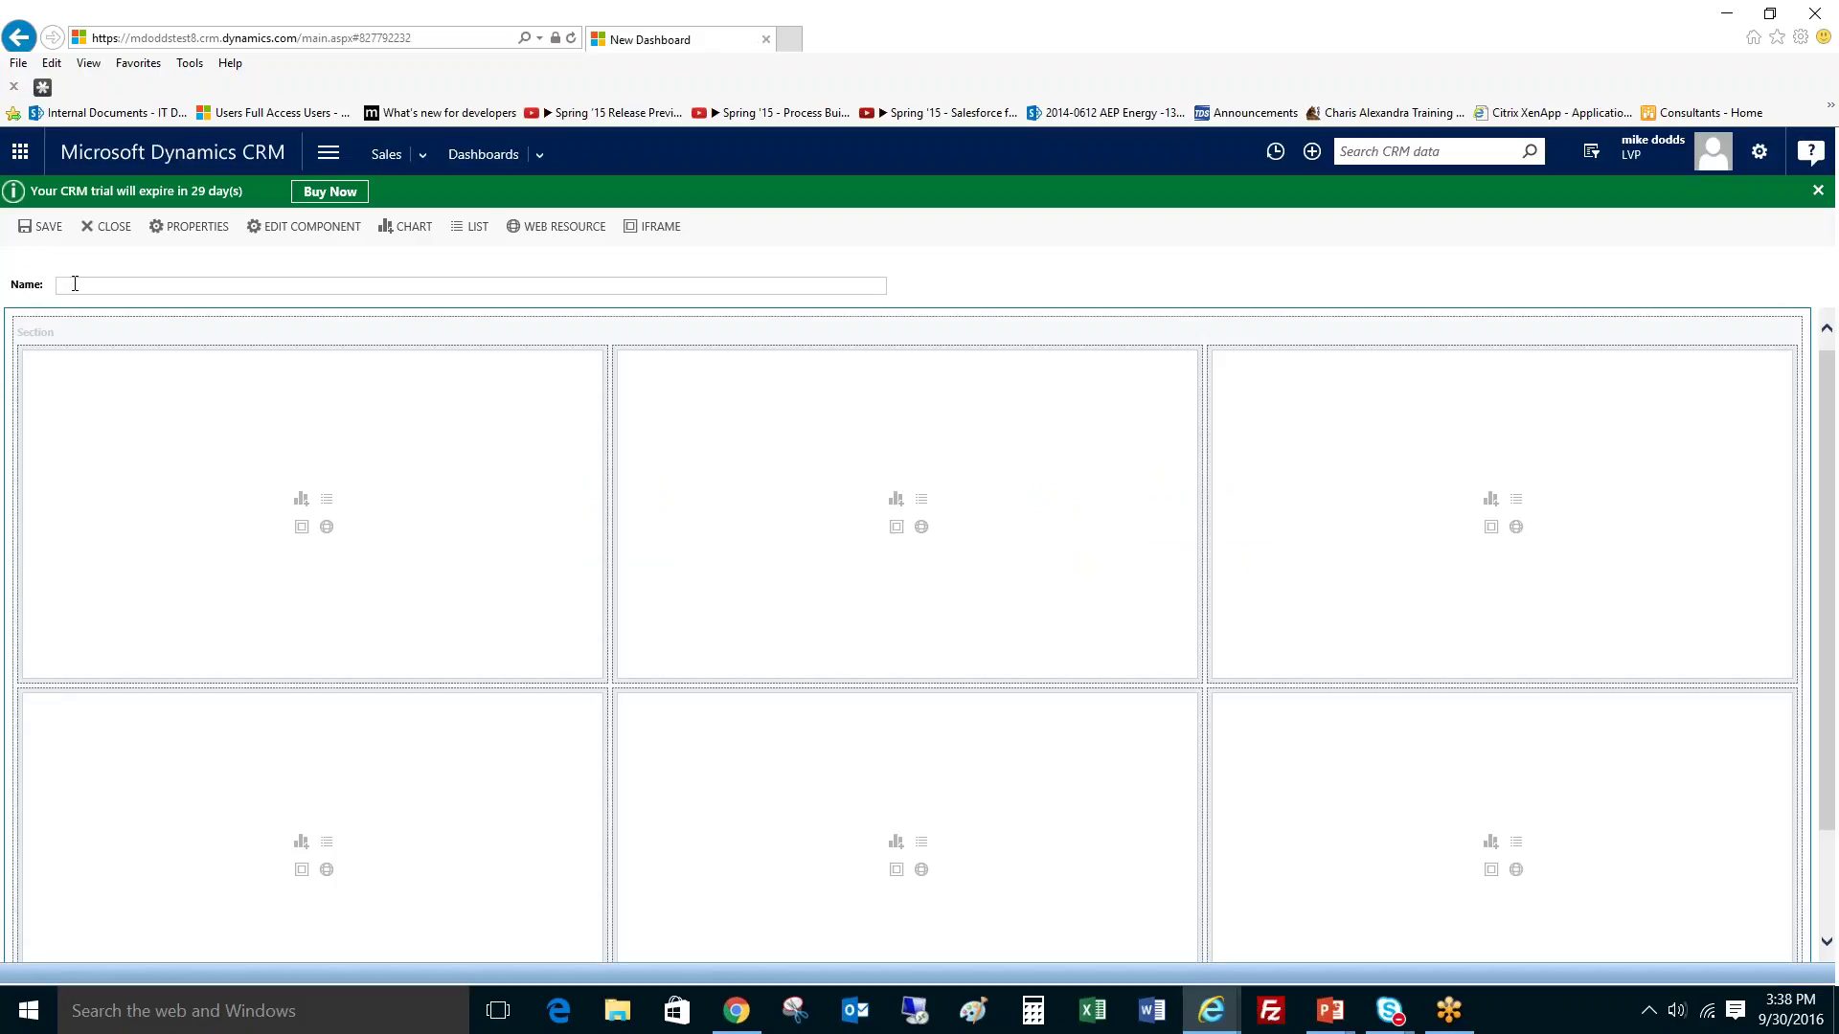
Step: Name the new dashboard 'Demo Dashboards'
text(emo Dashboards)
Step: Insert the Opportunity chart 'Actual Revenue by Owner - Closed last 30 Days', using view 'opps closed in last 30 days', into the first cell
click(301, 499)
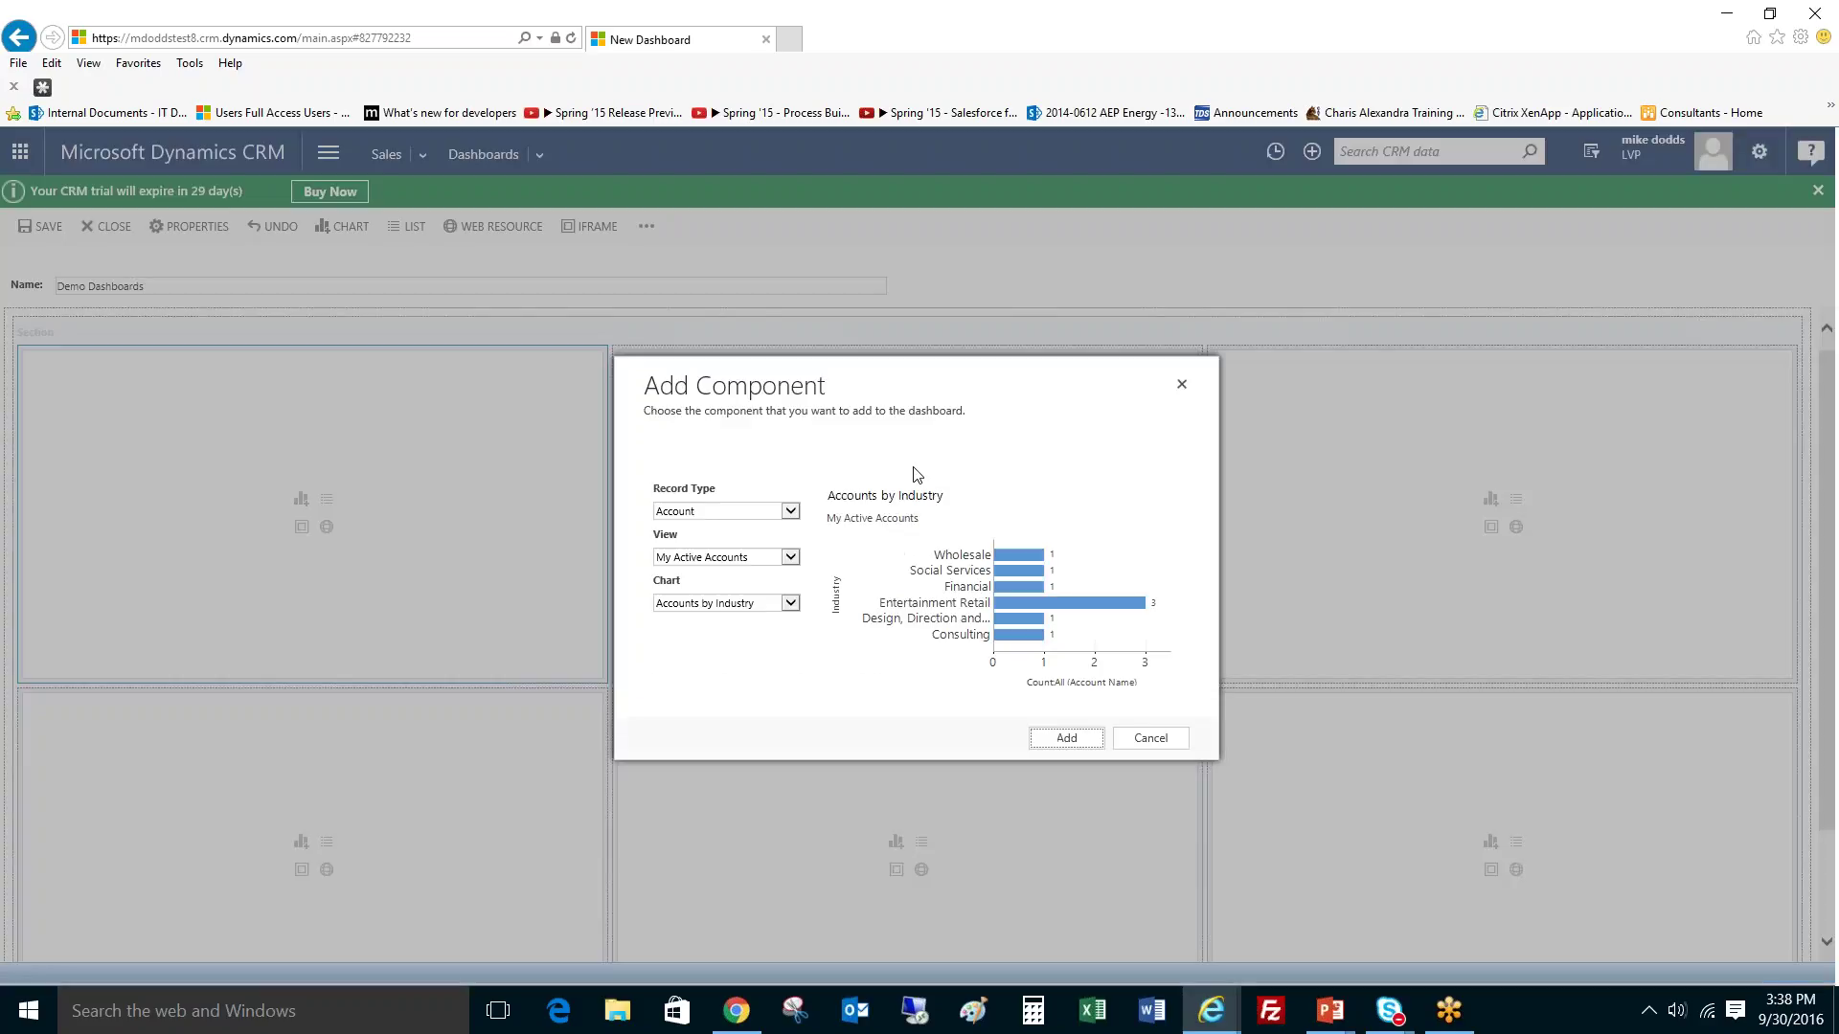
click(765, 522)
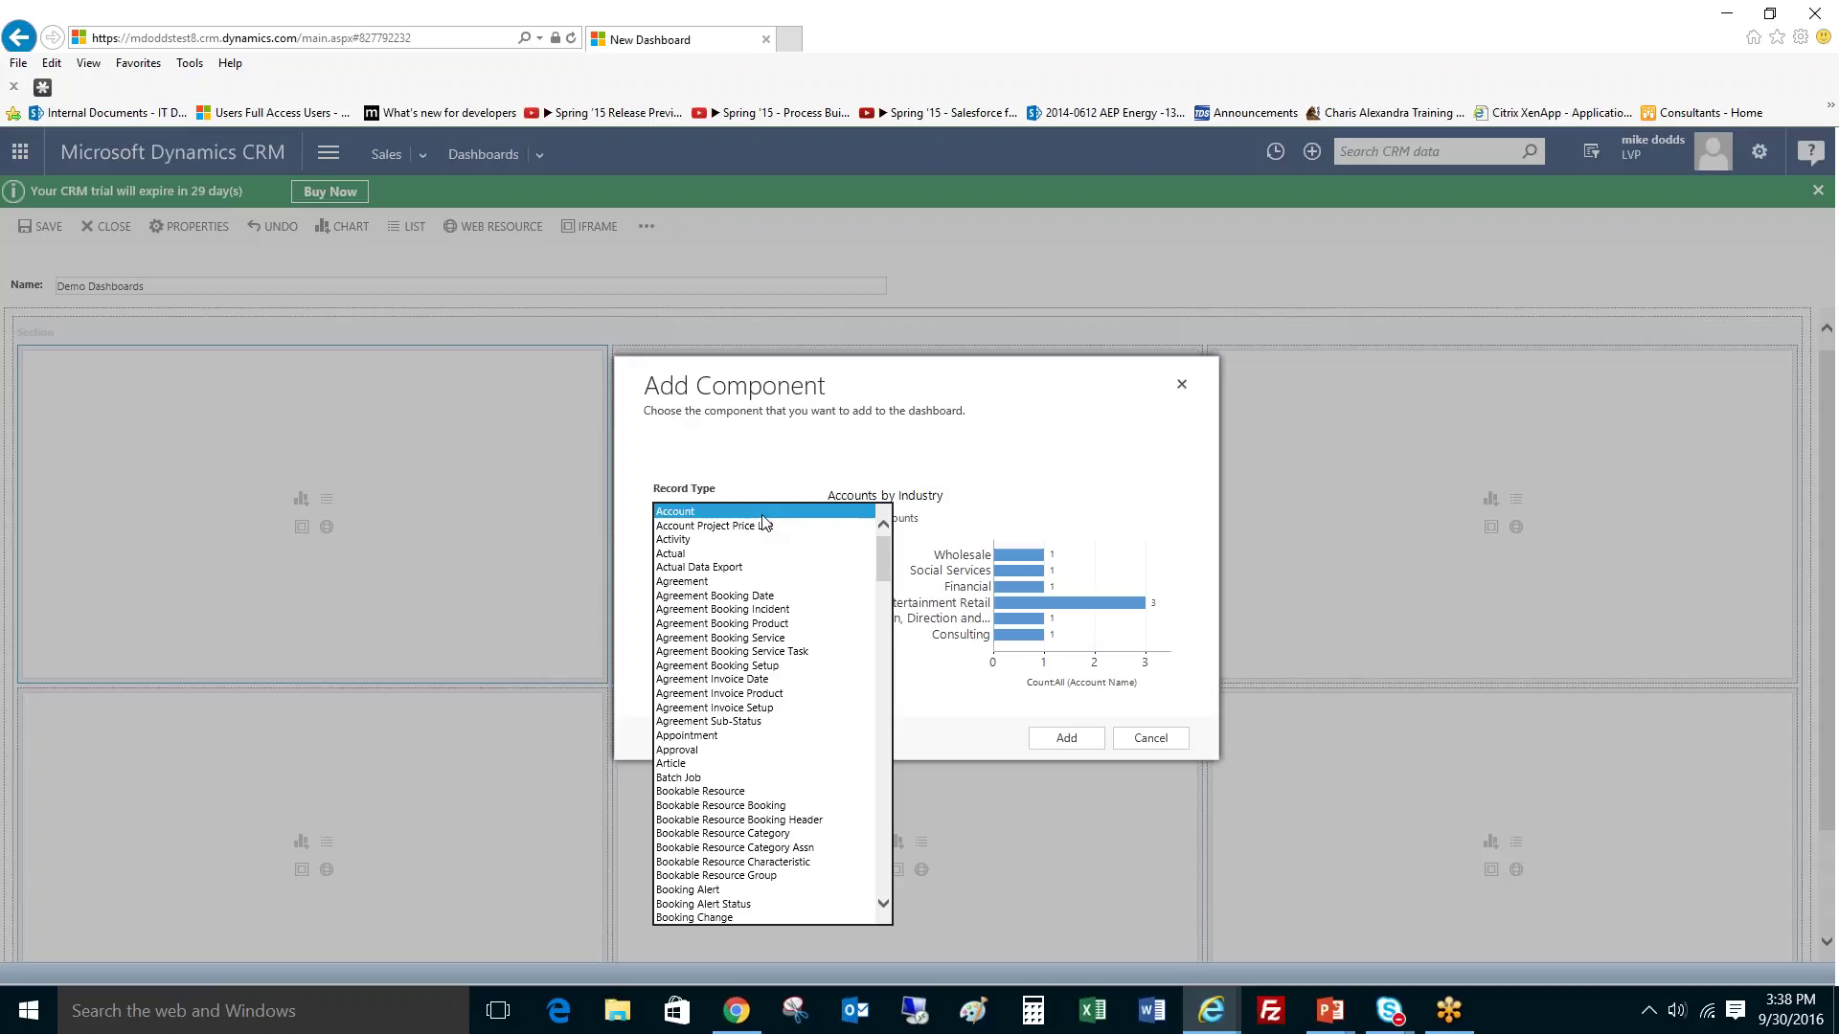
text(op)
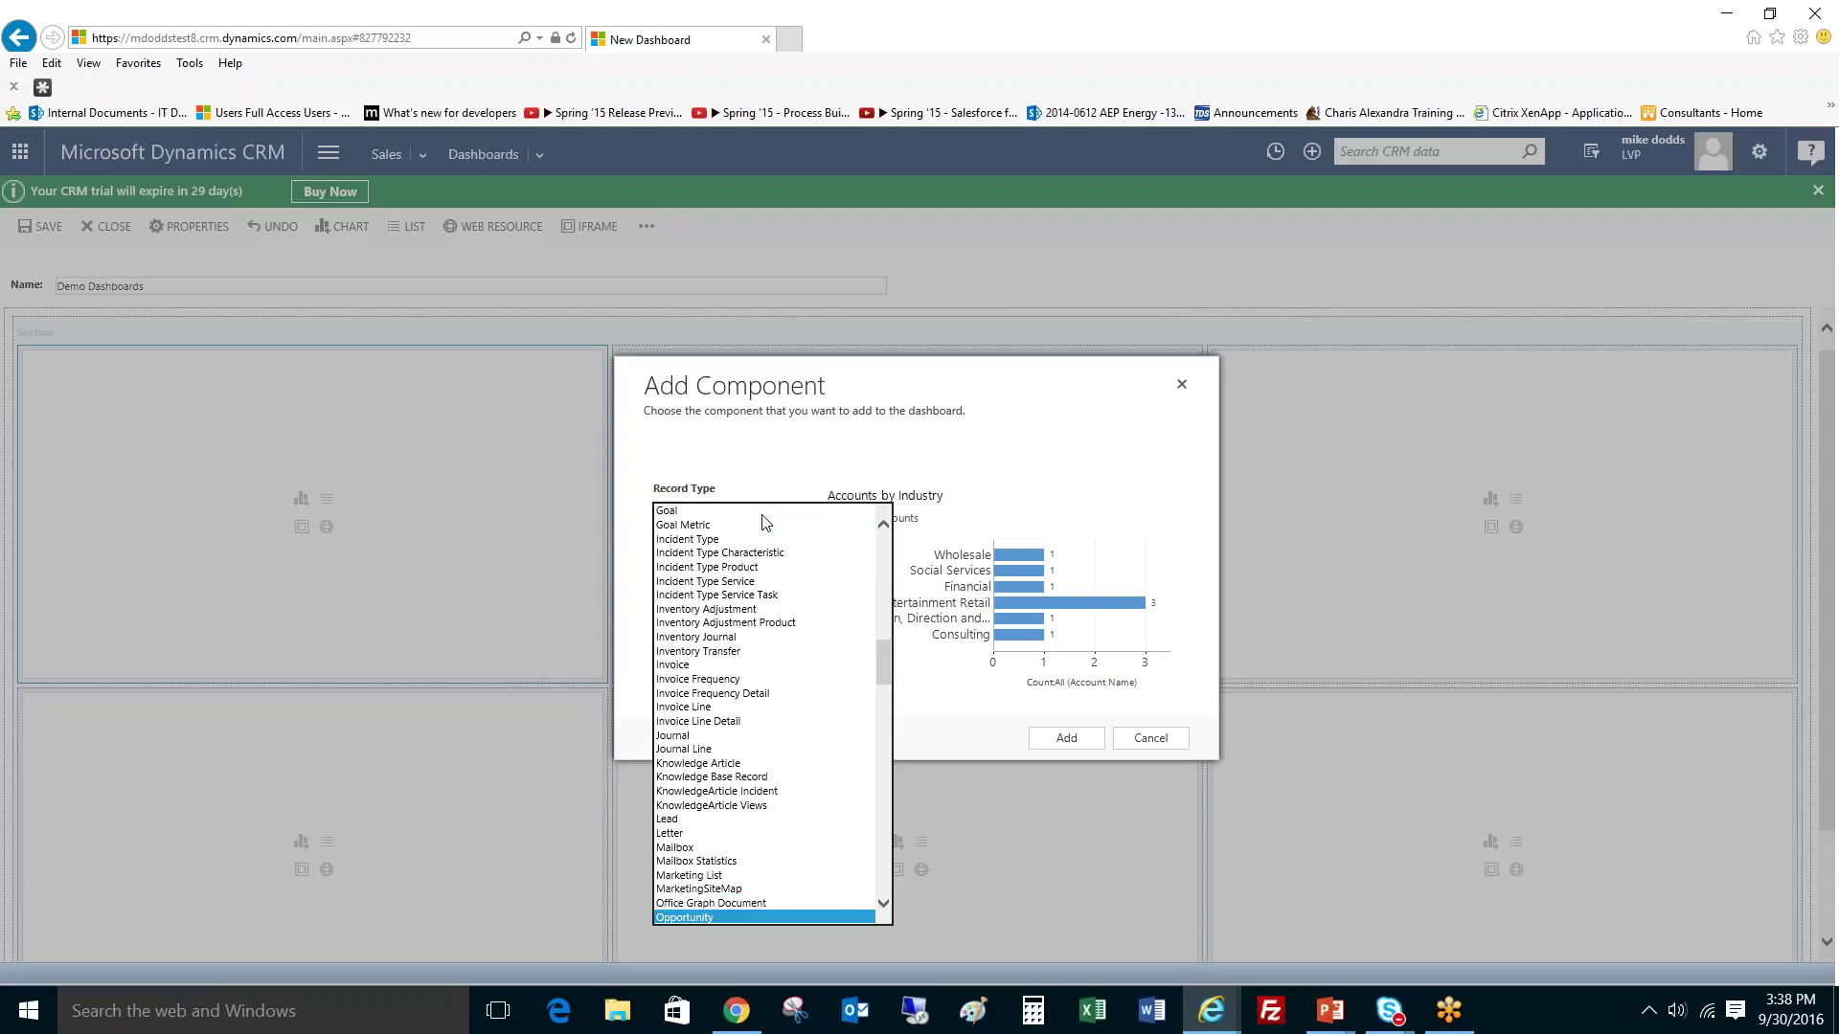
key(Return)
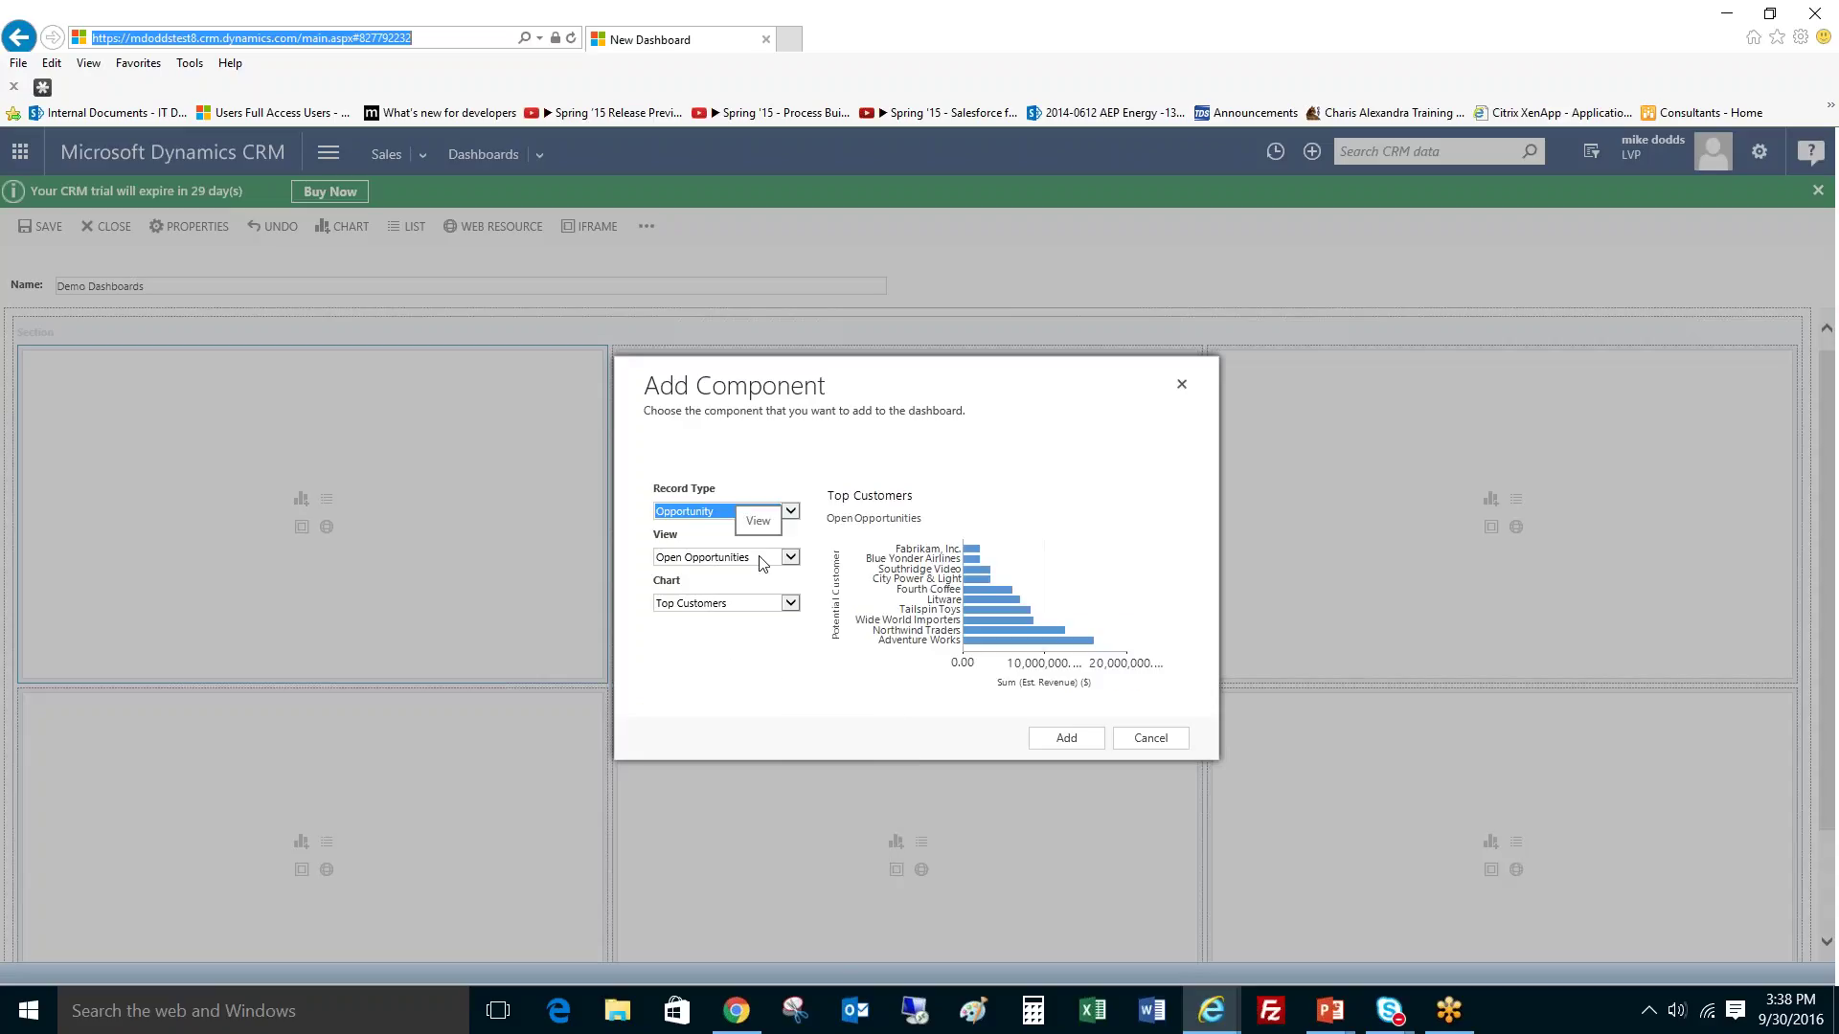
click(763, 559)
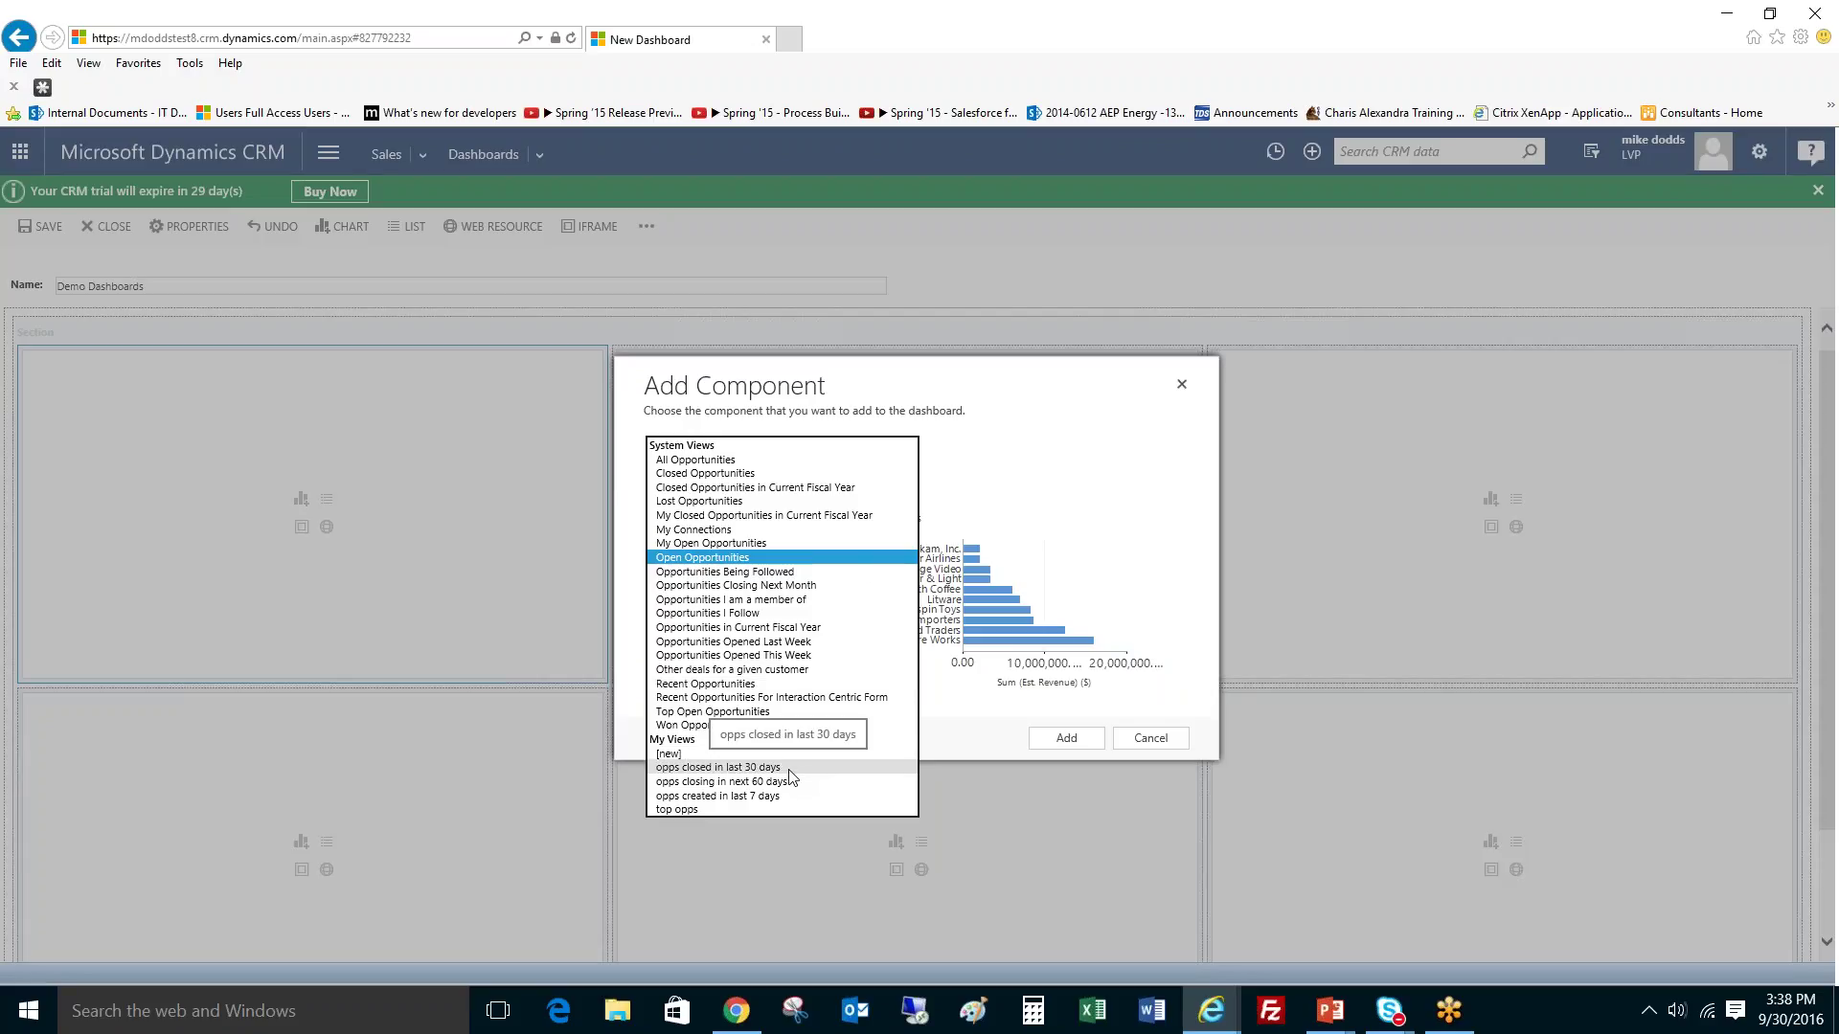
click(789, 769)
click(732, 607)
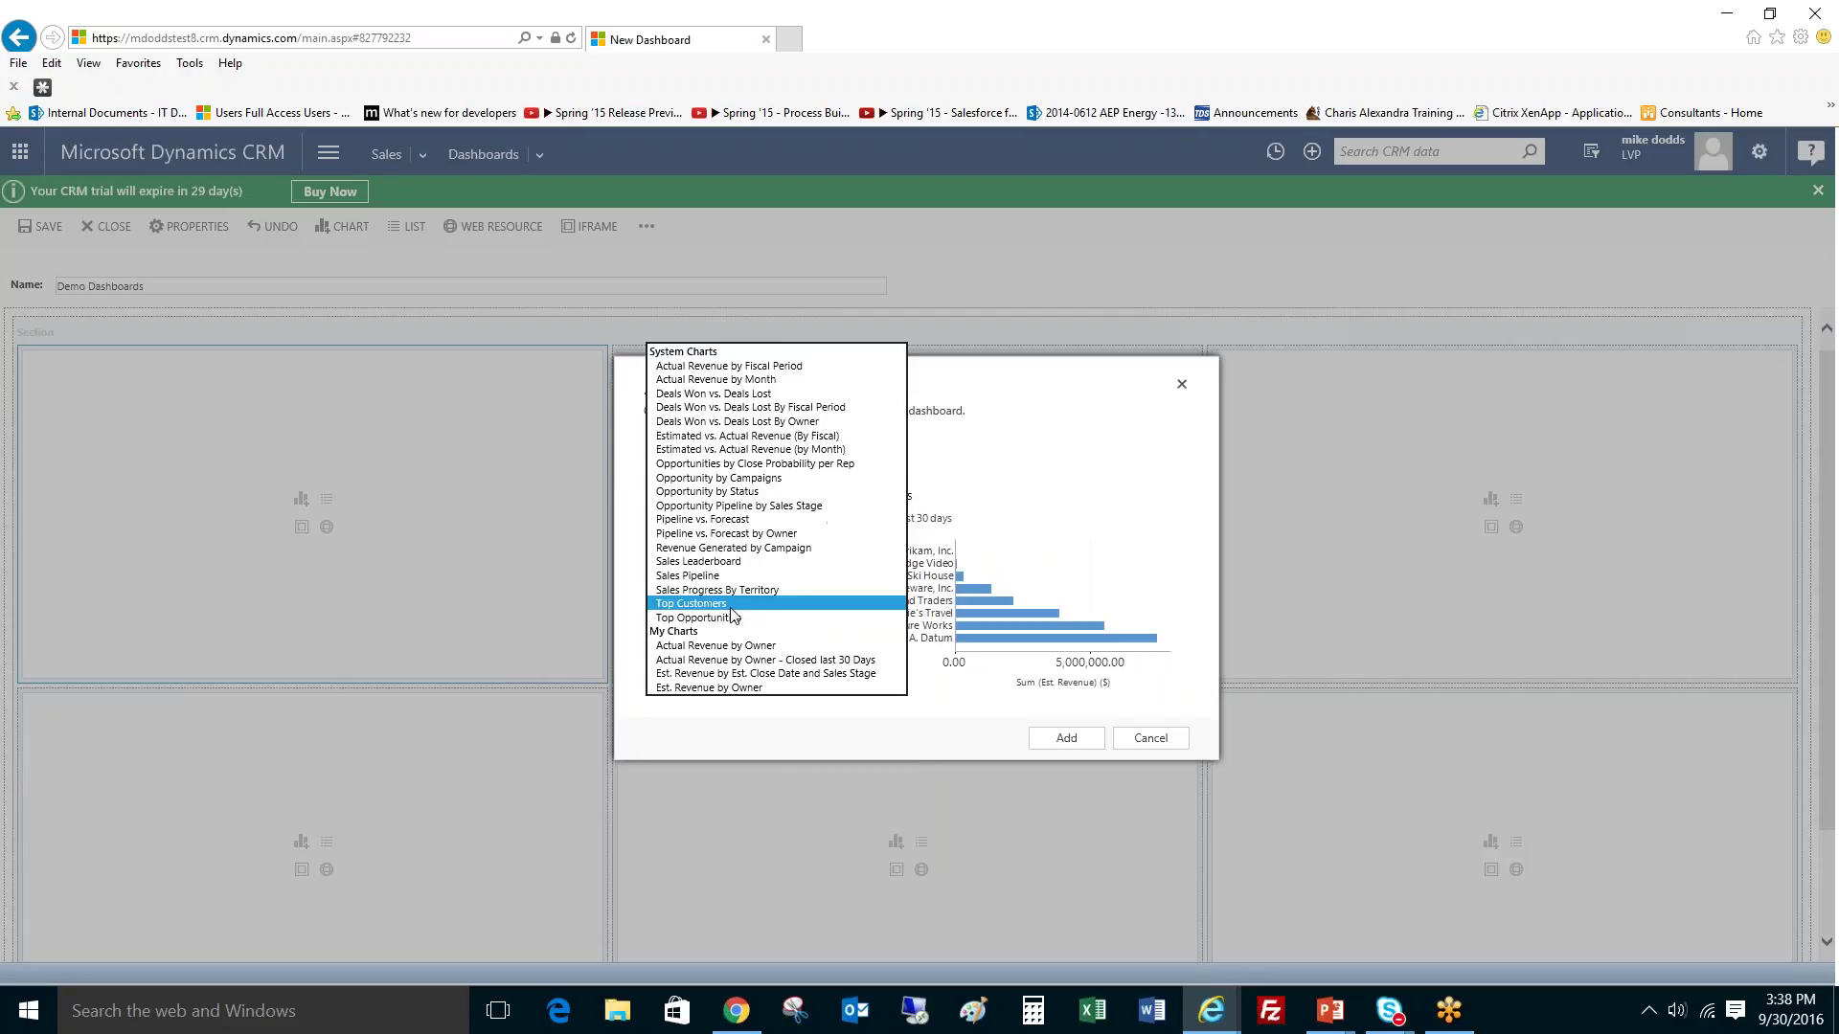
click(771, 662)
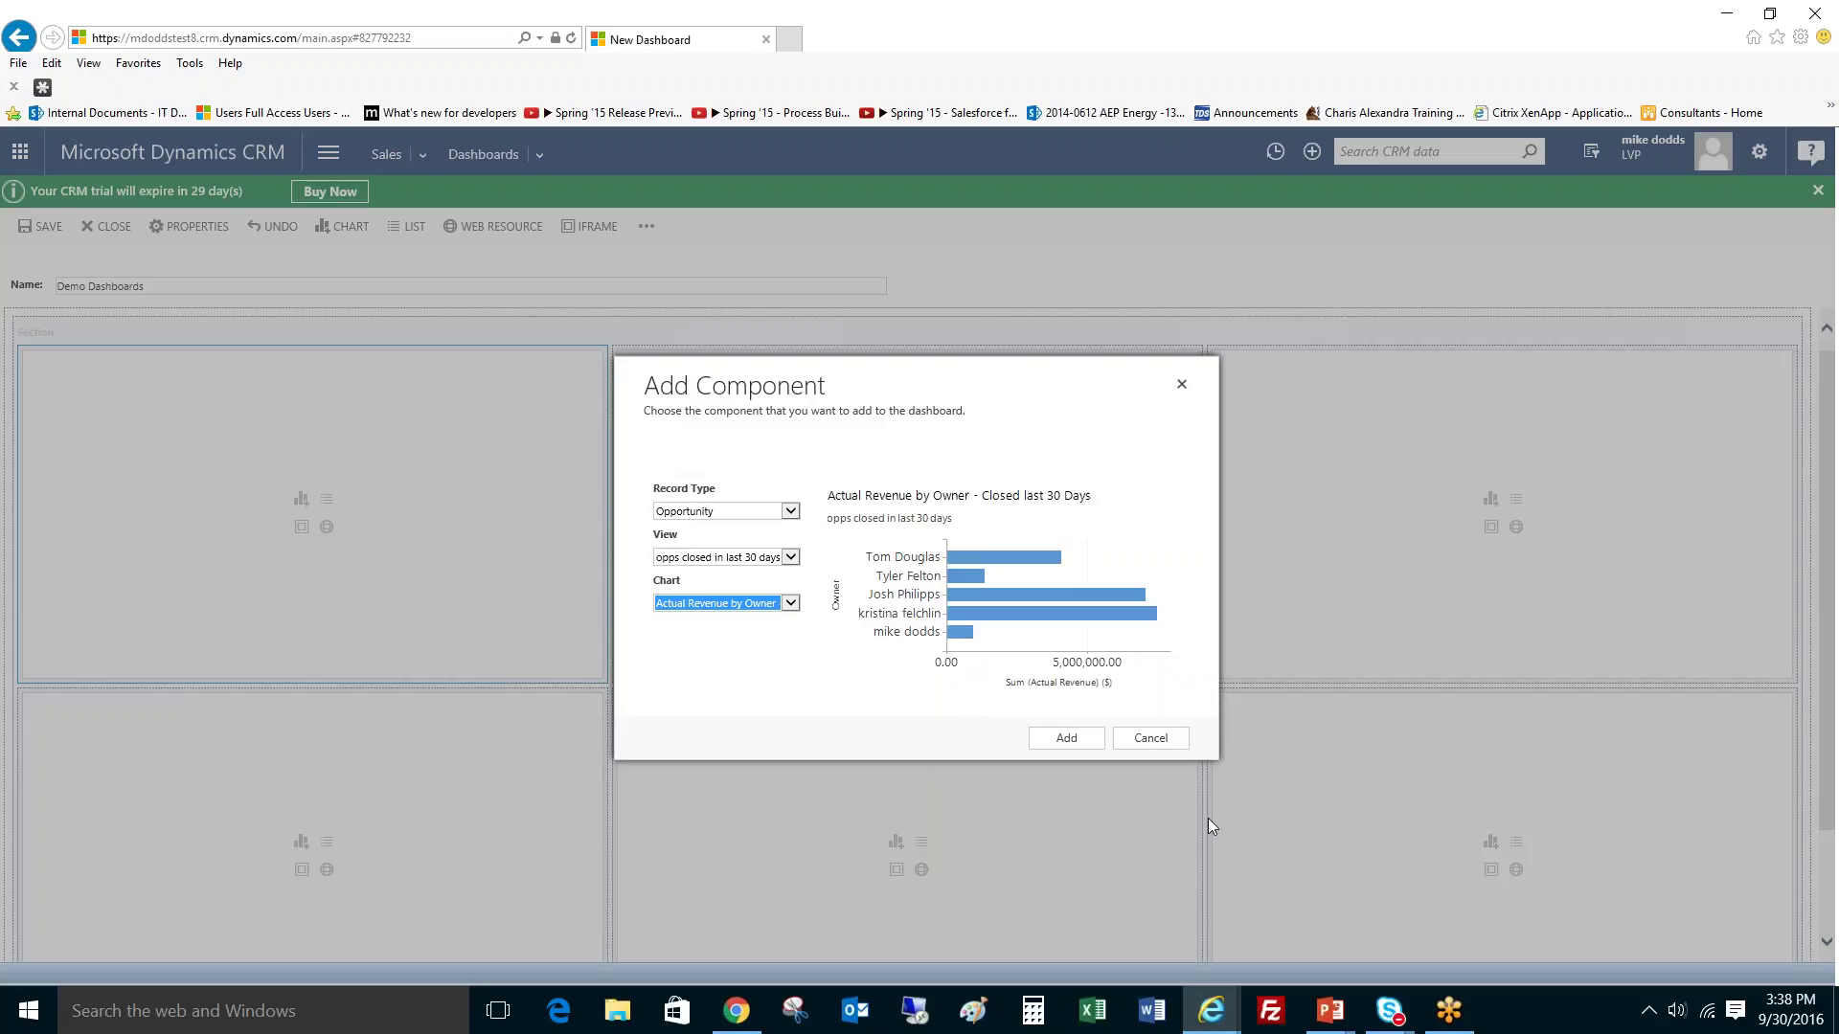
click(1077, 746)
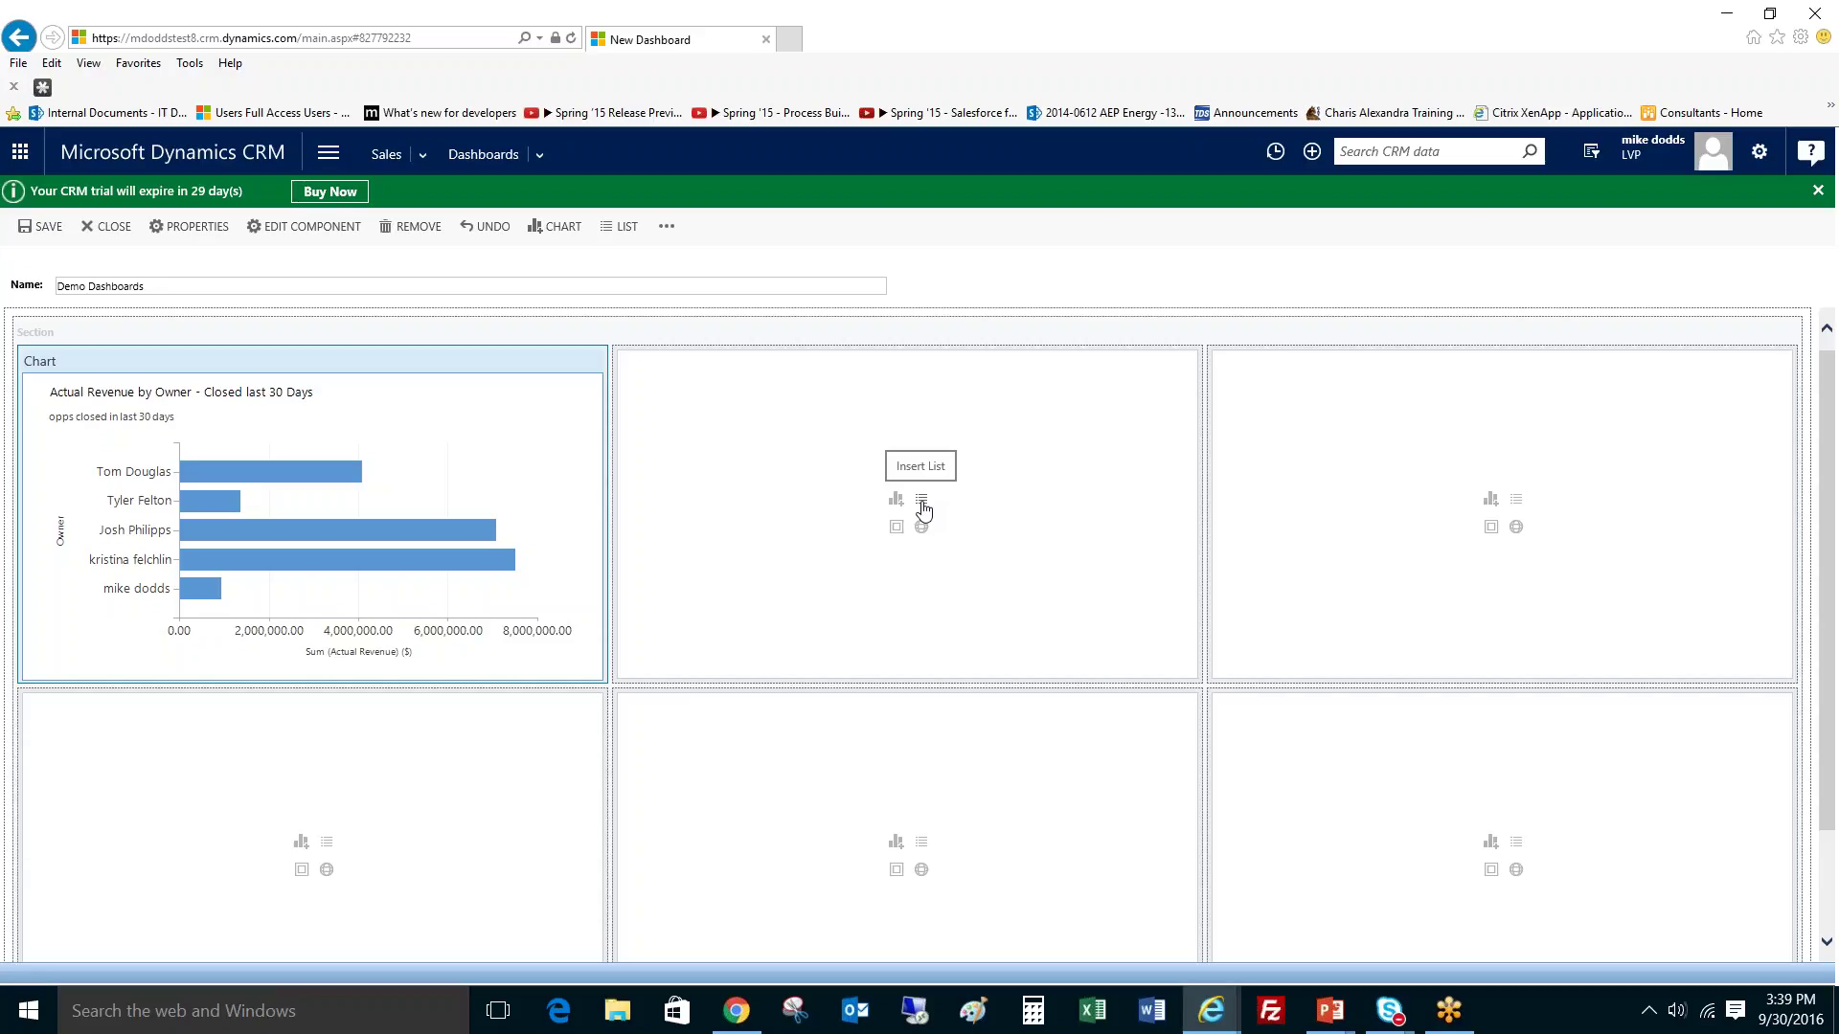
Step: Insert an Opportunities list using the 'opps created in last 7 days' view into the second cell
click(922, 502)
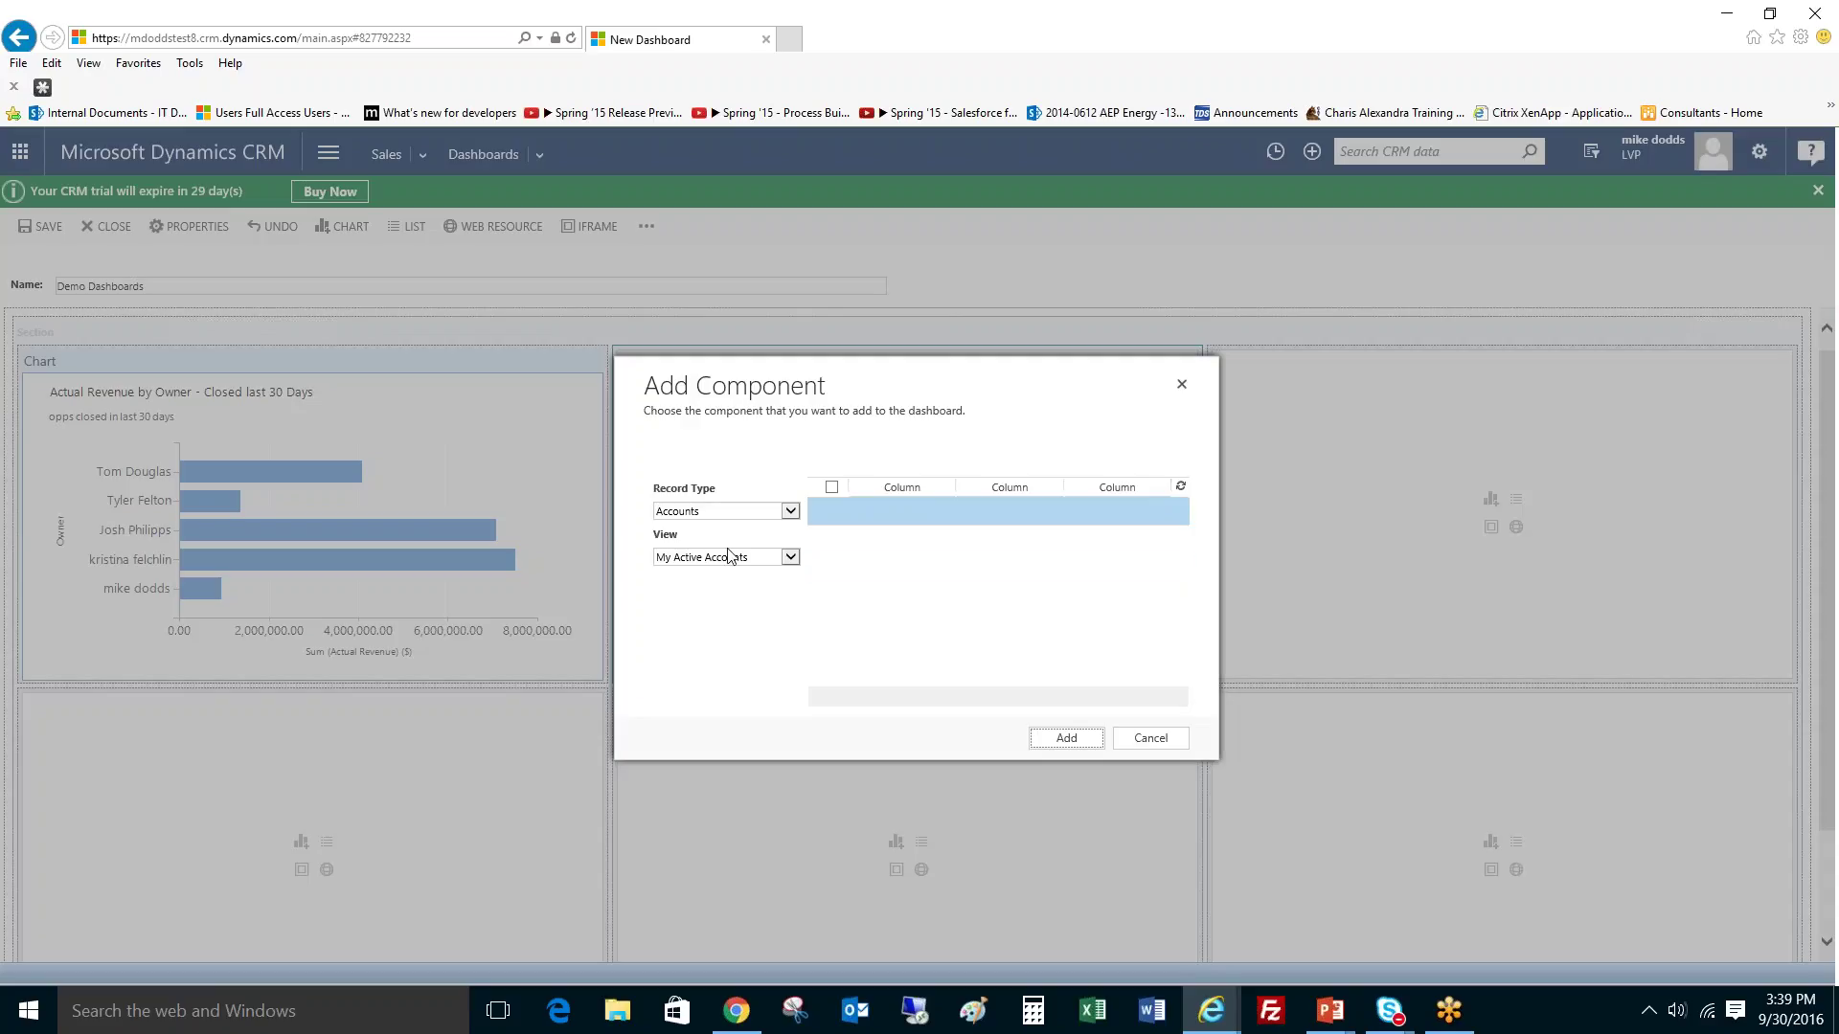
click(671, 515)
key(o)
key(Return)
click(746, 563)
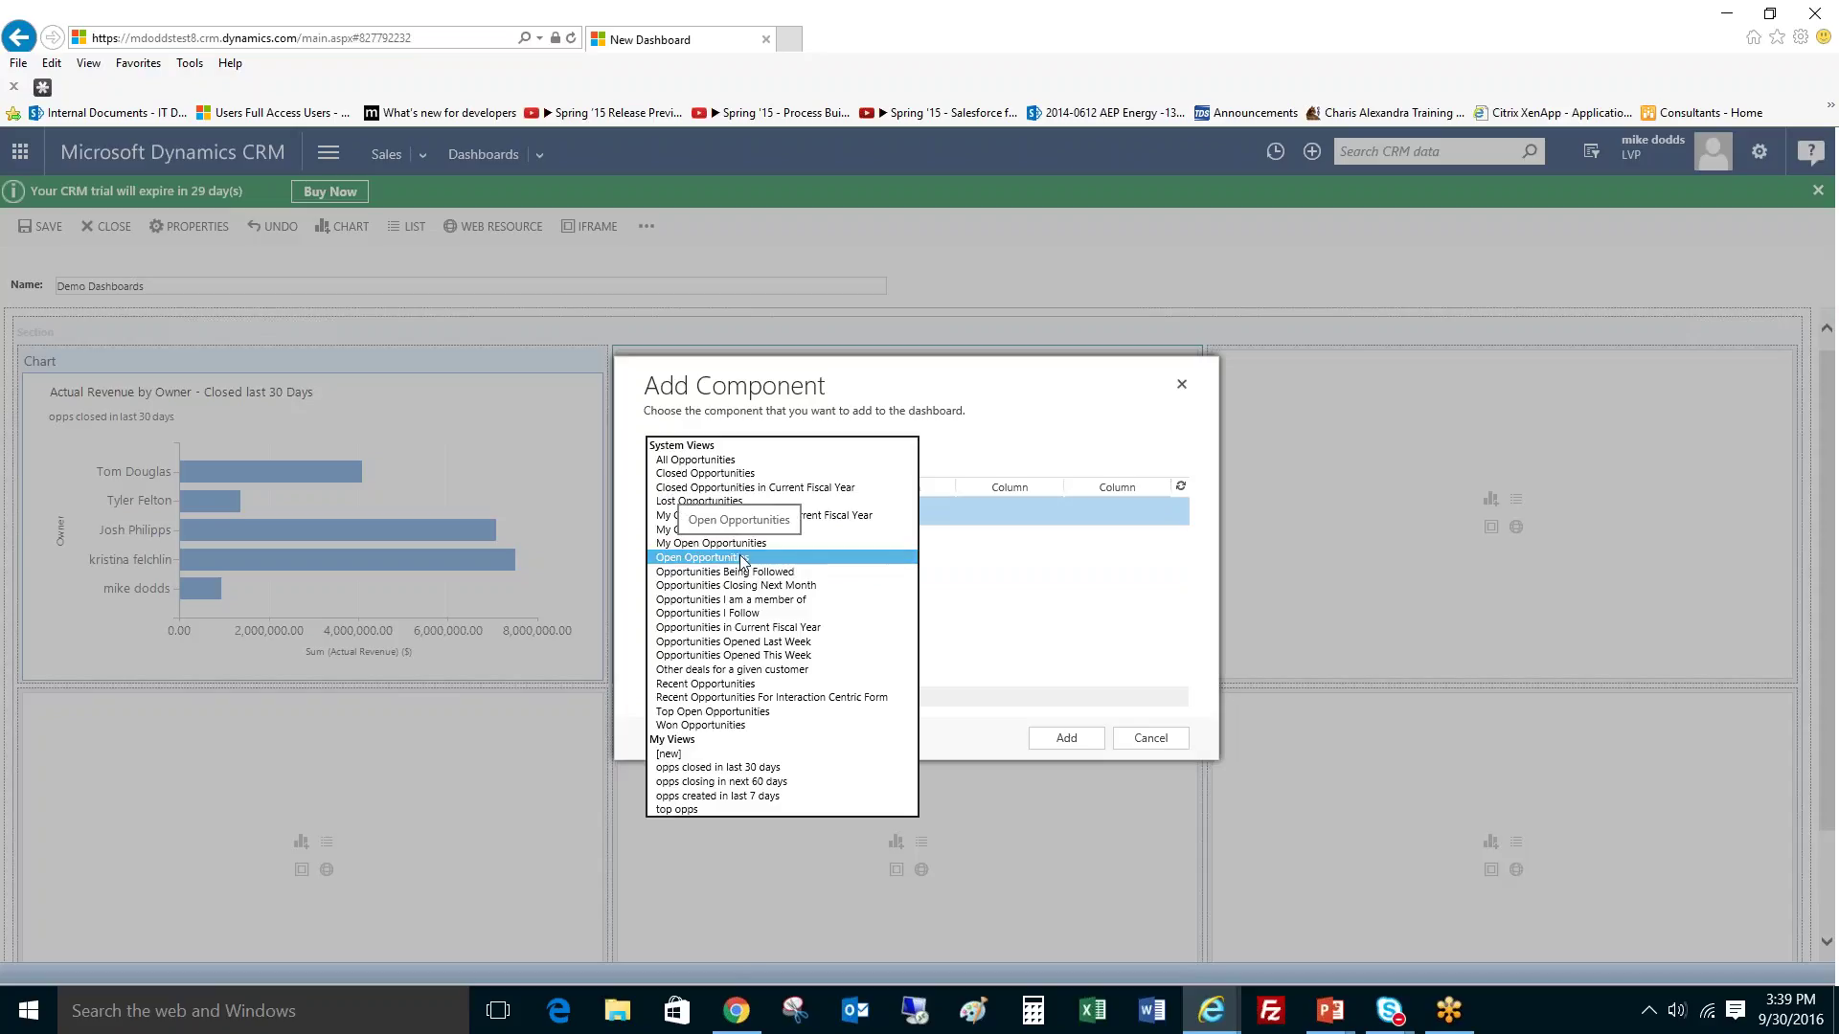
click(765, 797)
click(1065, 740)
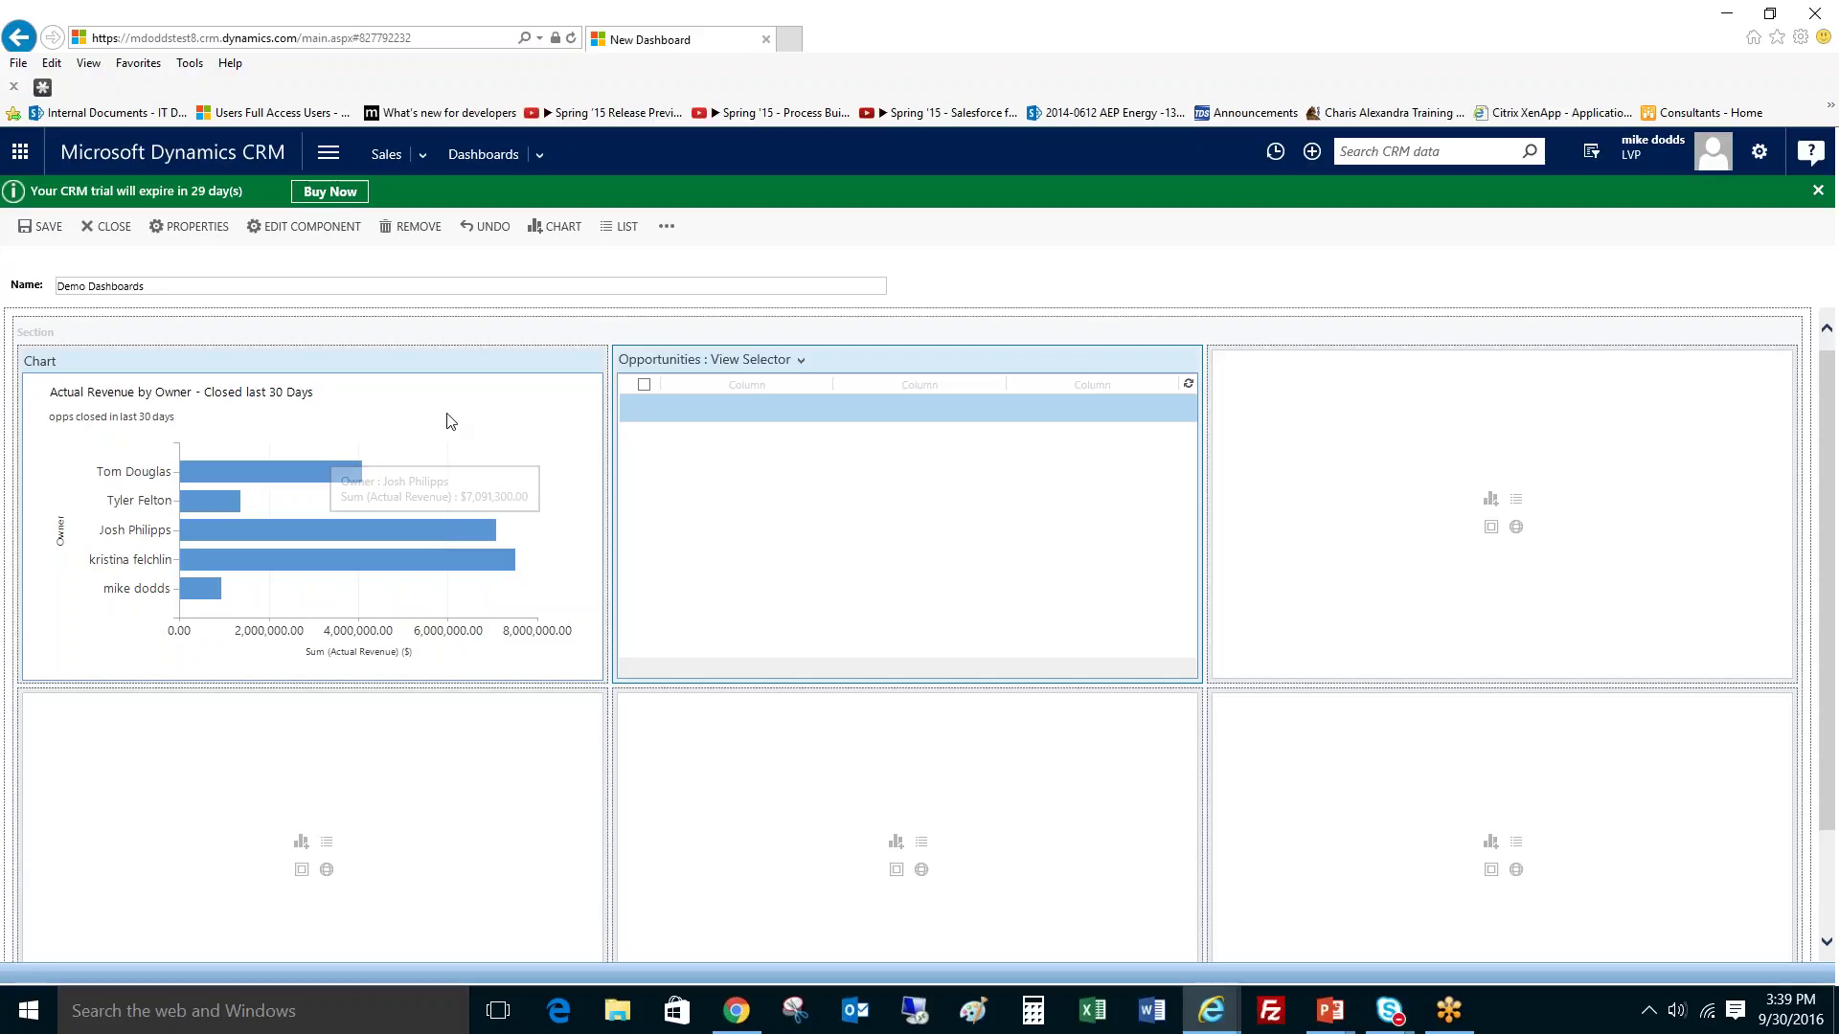
Step: Select the revenue chart and undo its resize back to one column
click(447, 450)
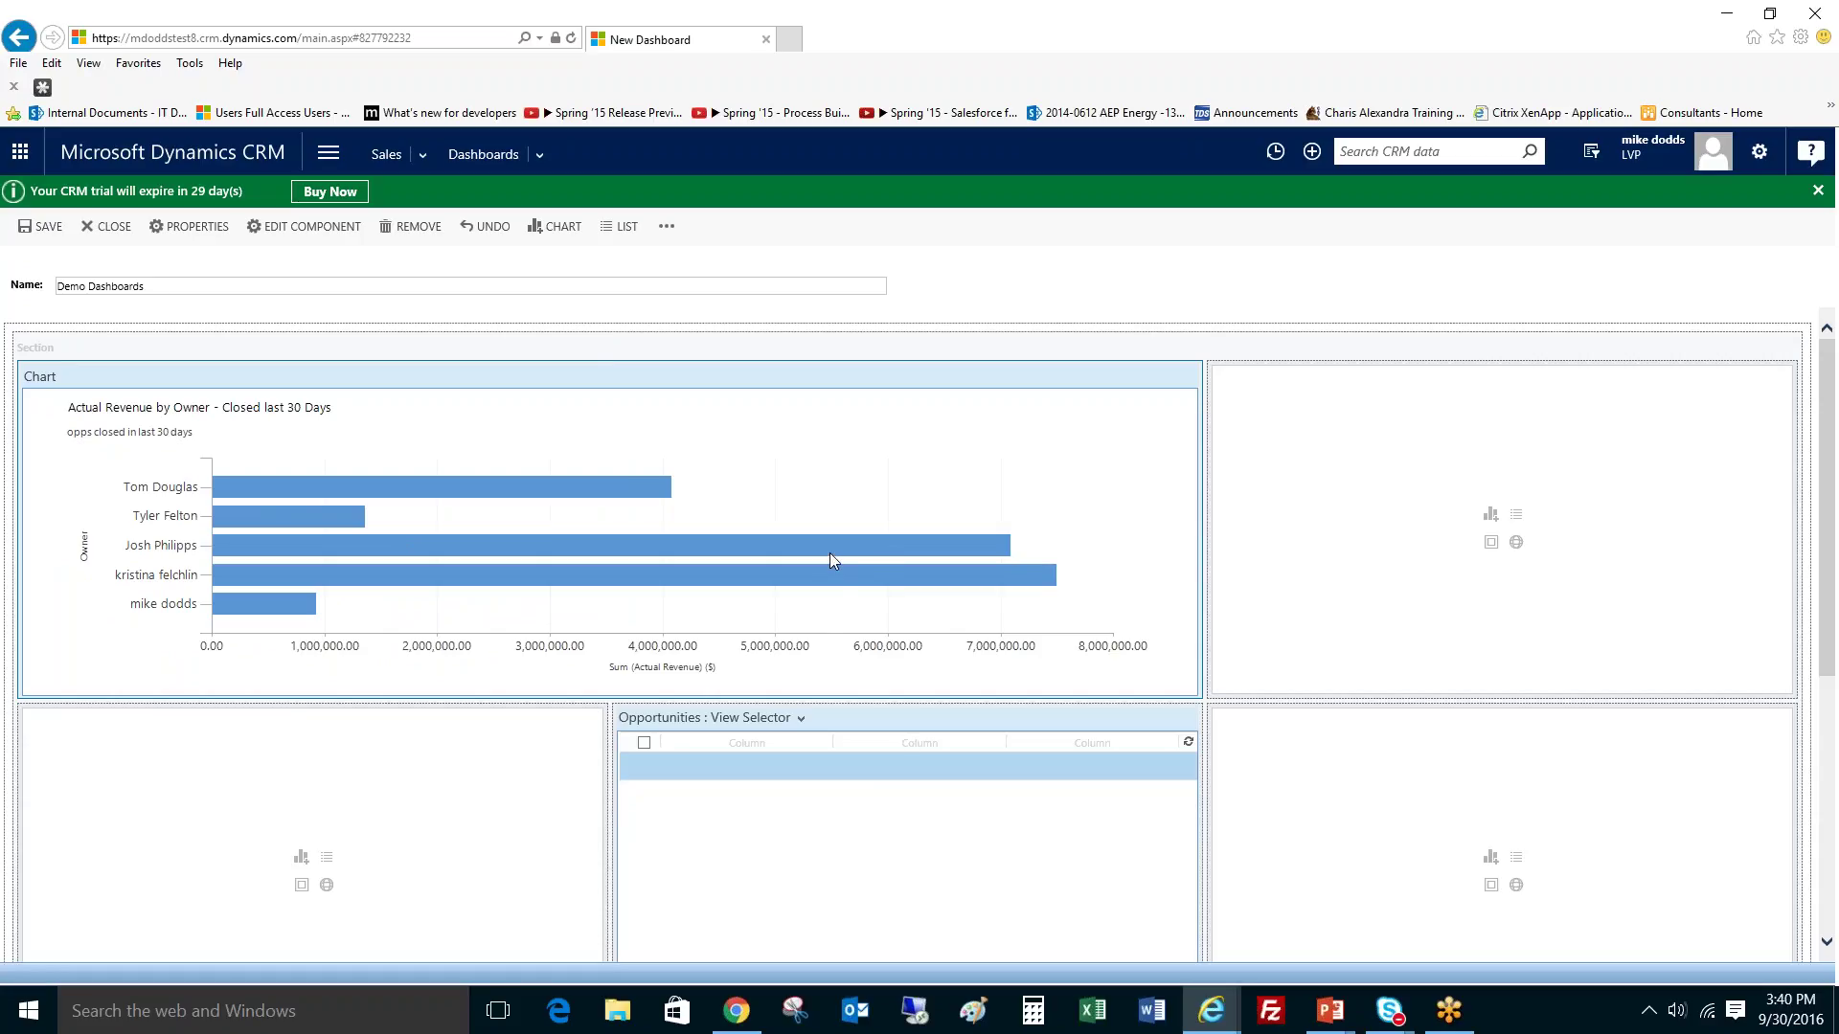
key(ctrl+z)
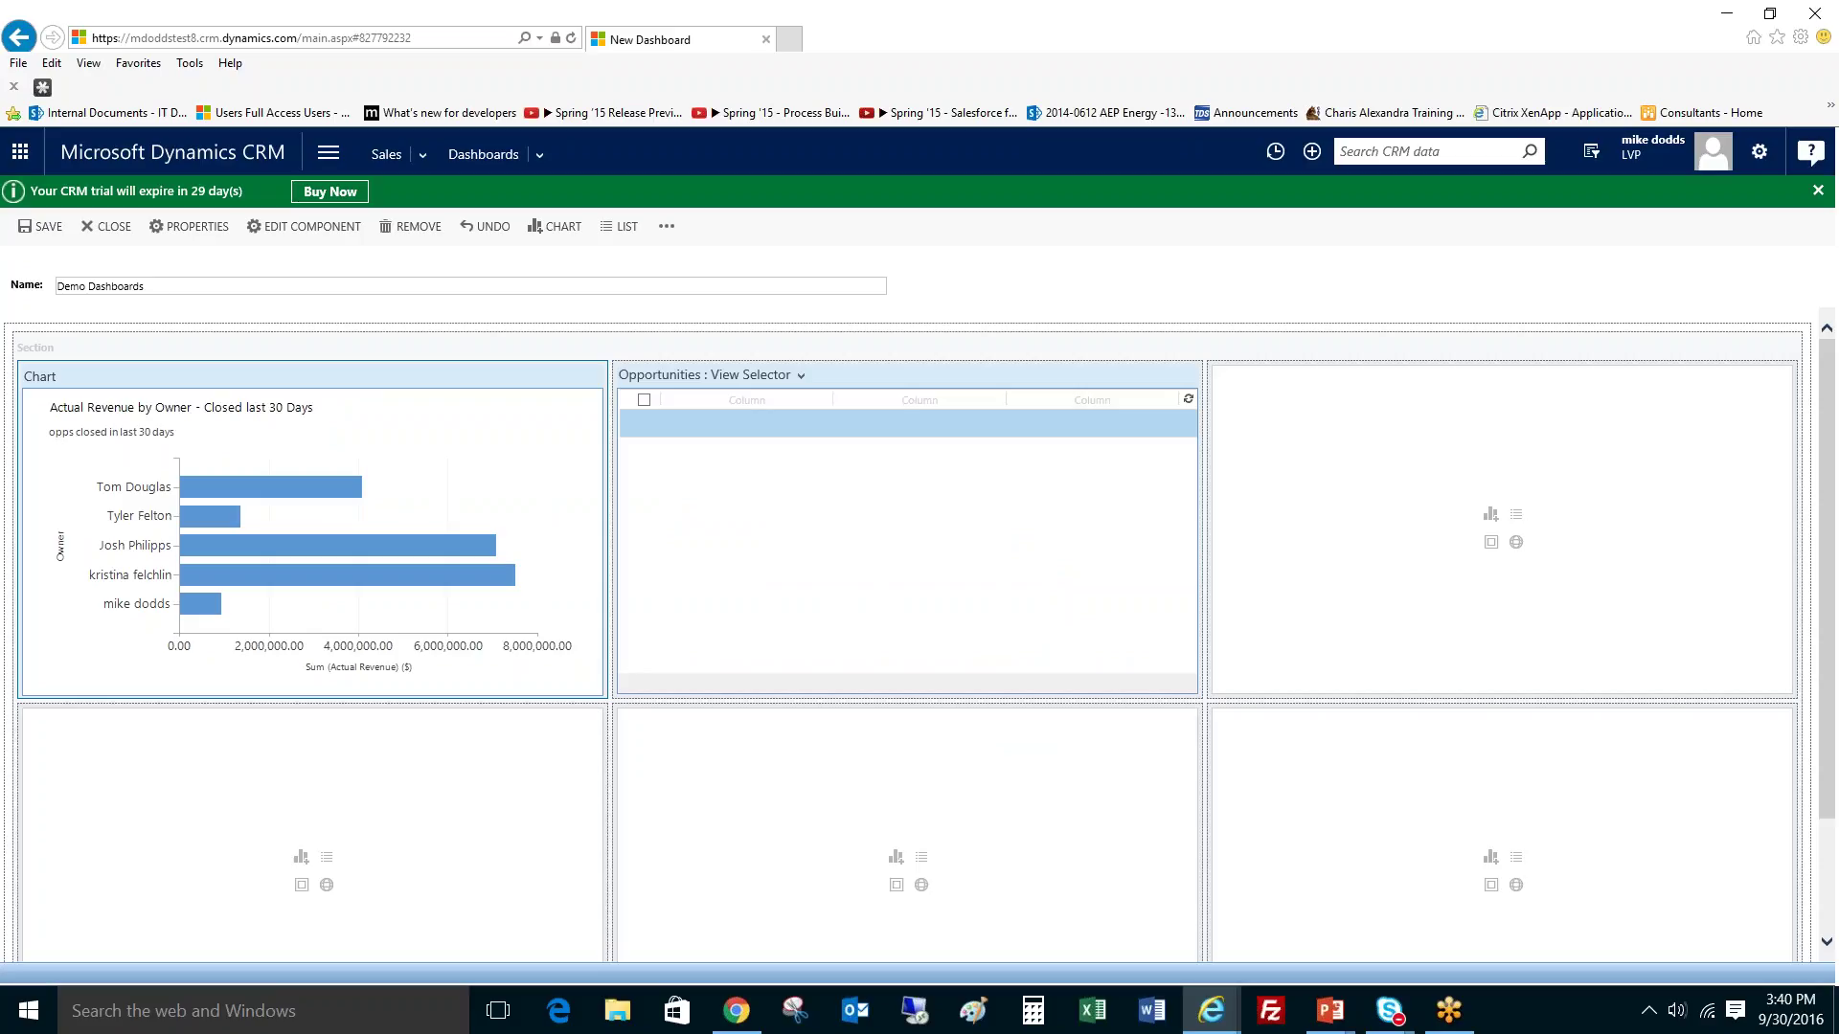
scroll(907, 633, down, 2)
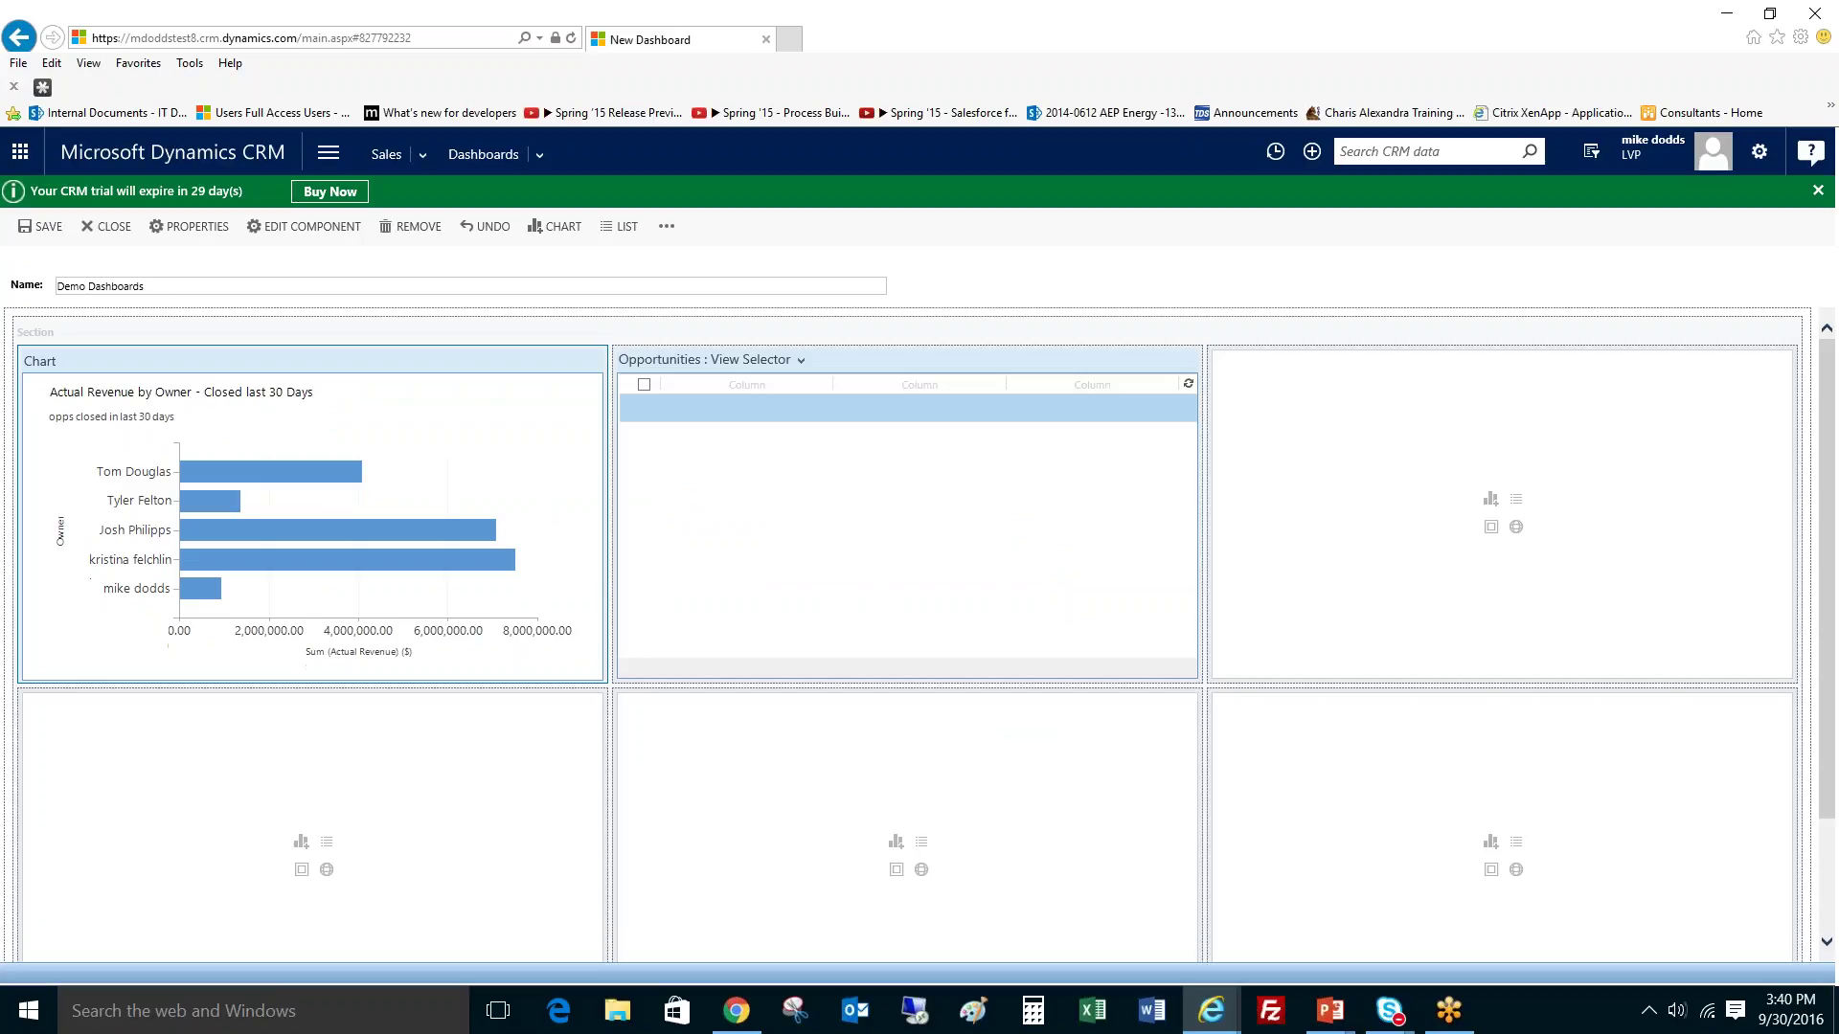
scroll(517, 594, up, 2)
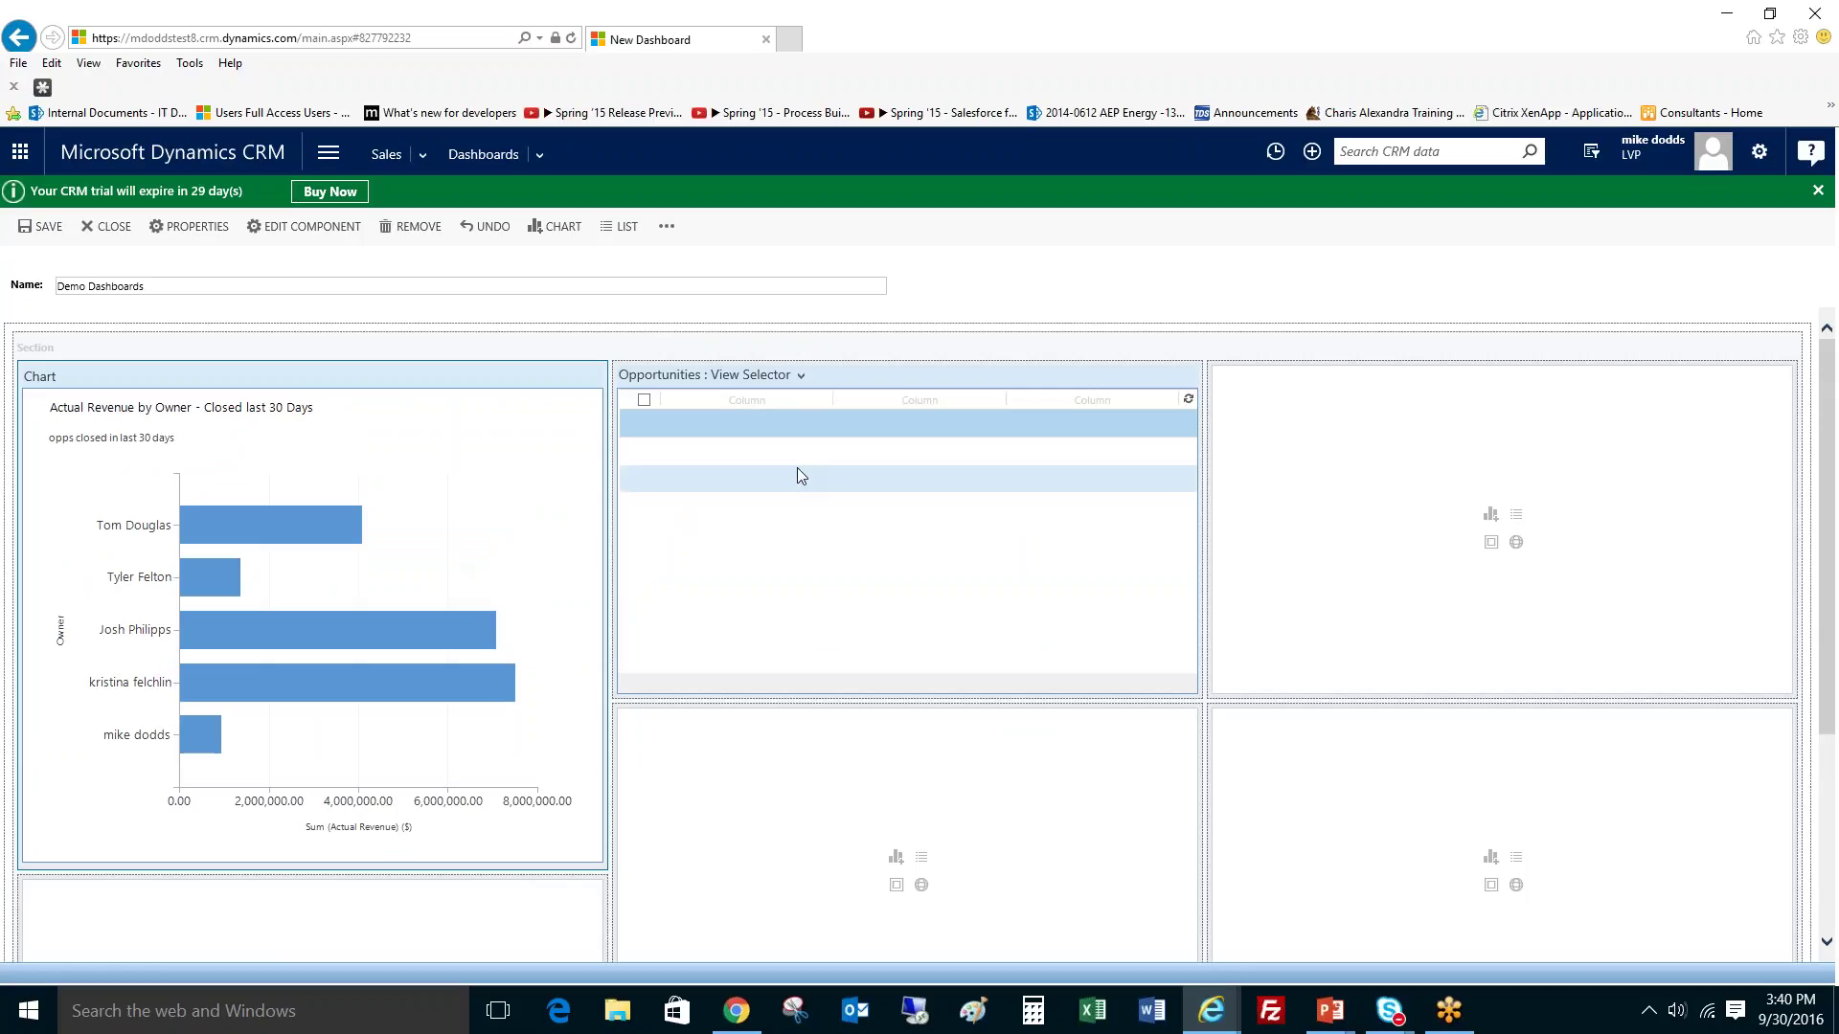
Step: Select the Opportunities list and move it to the right column's second cell
click(860, 642)
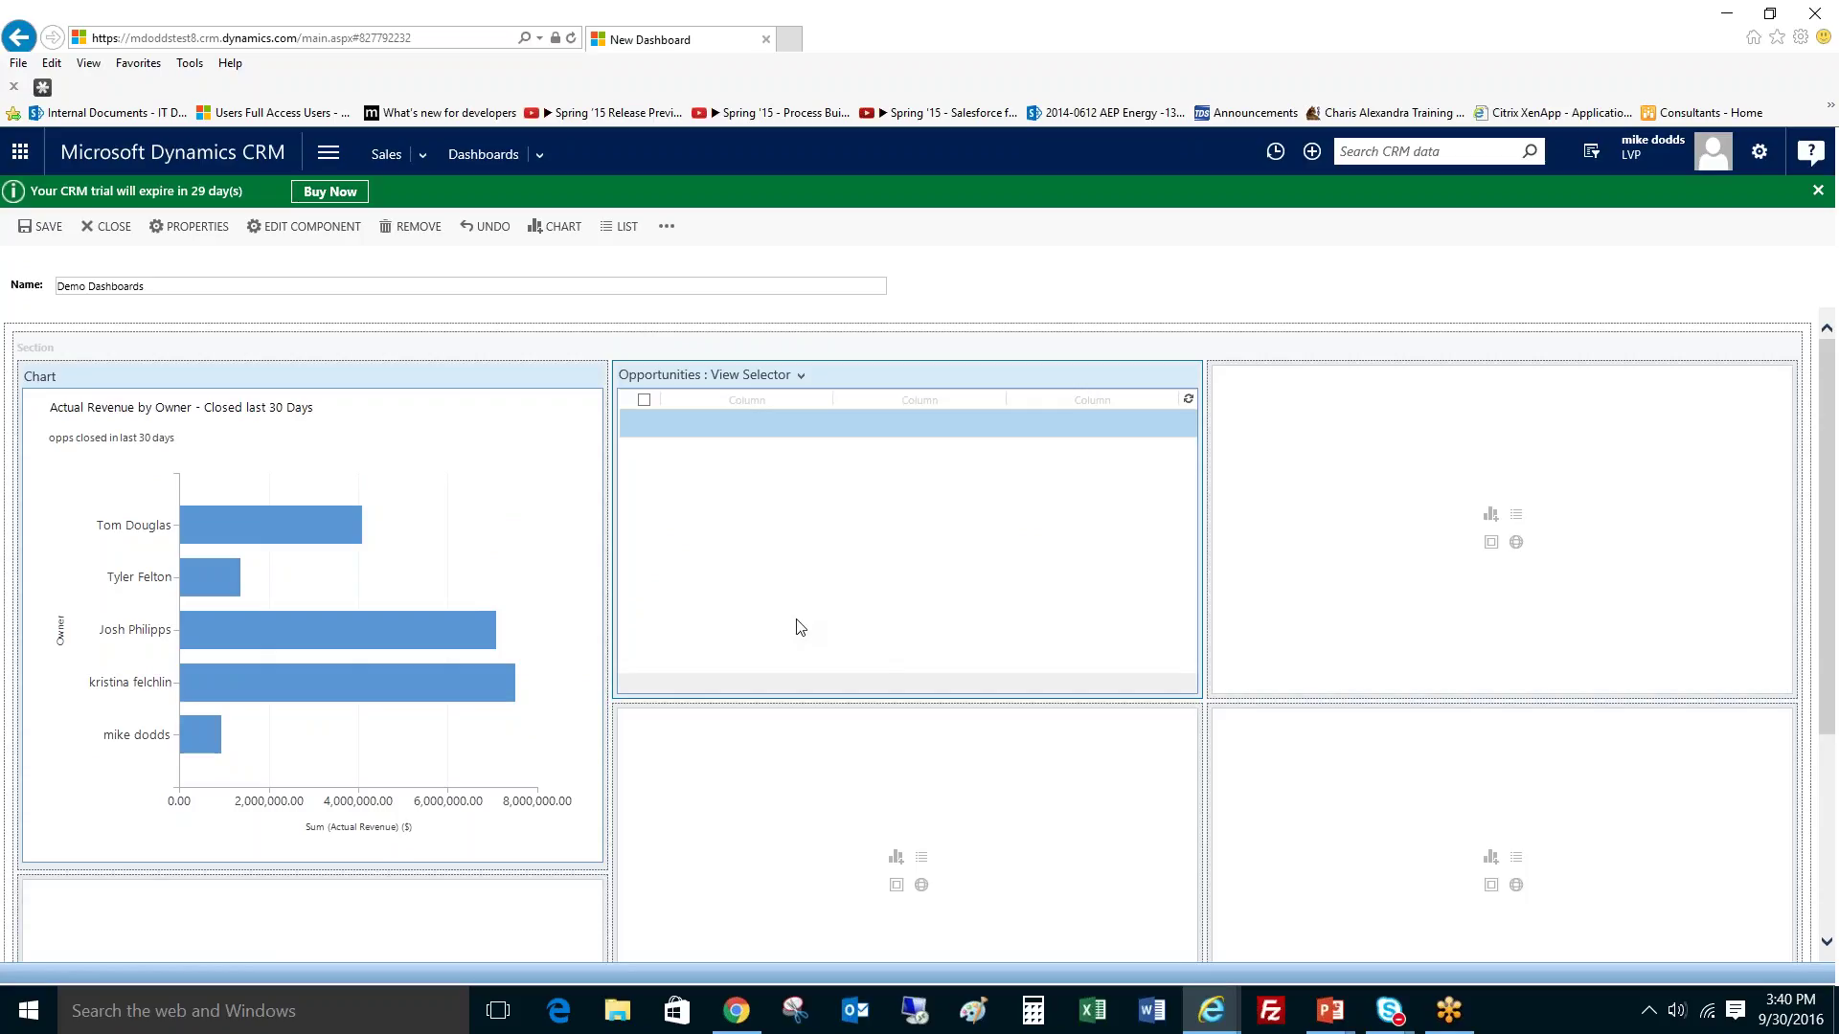
scroll(800, 627, down, 1)
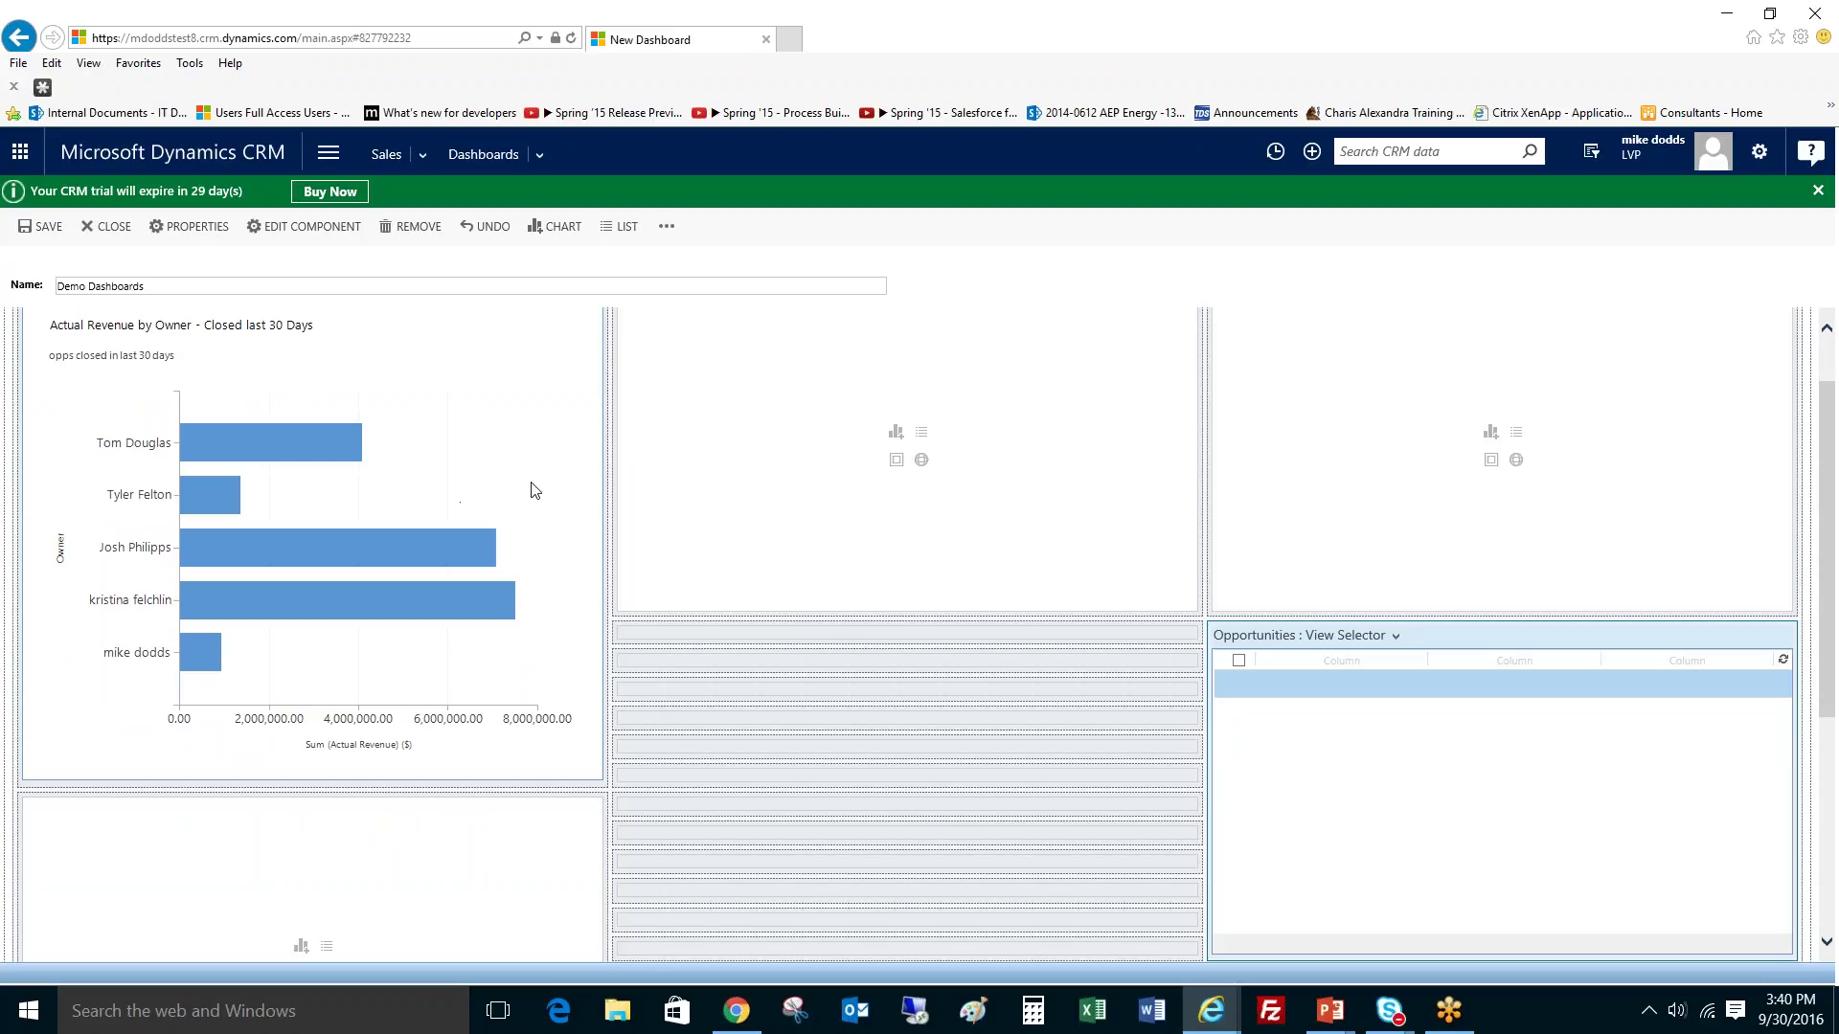
scroll(555, 479, up, 1)
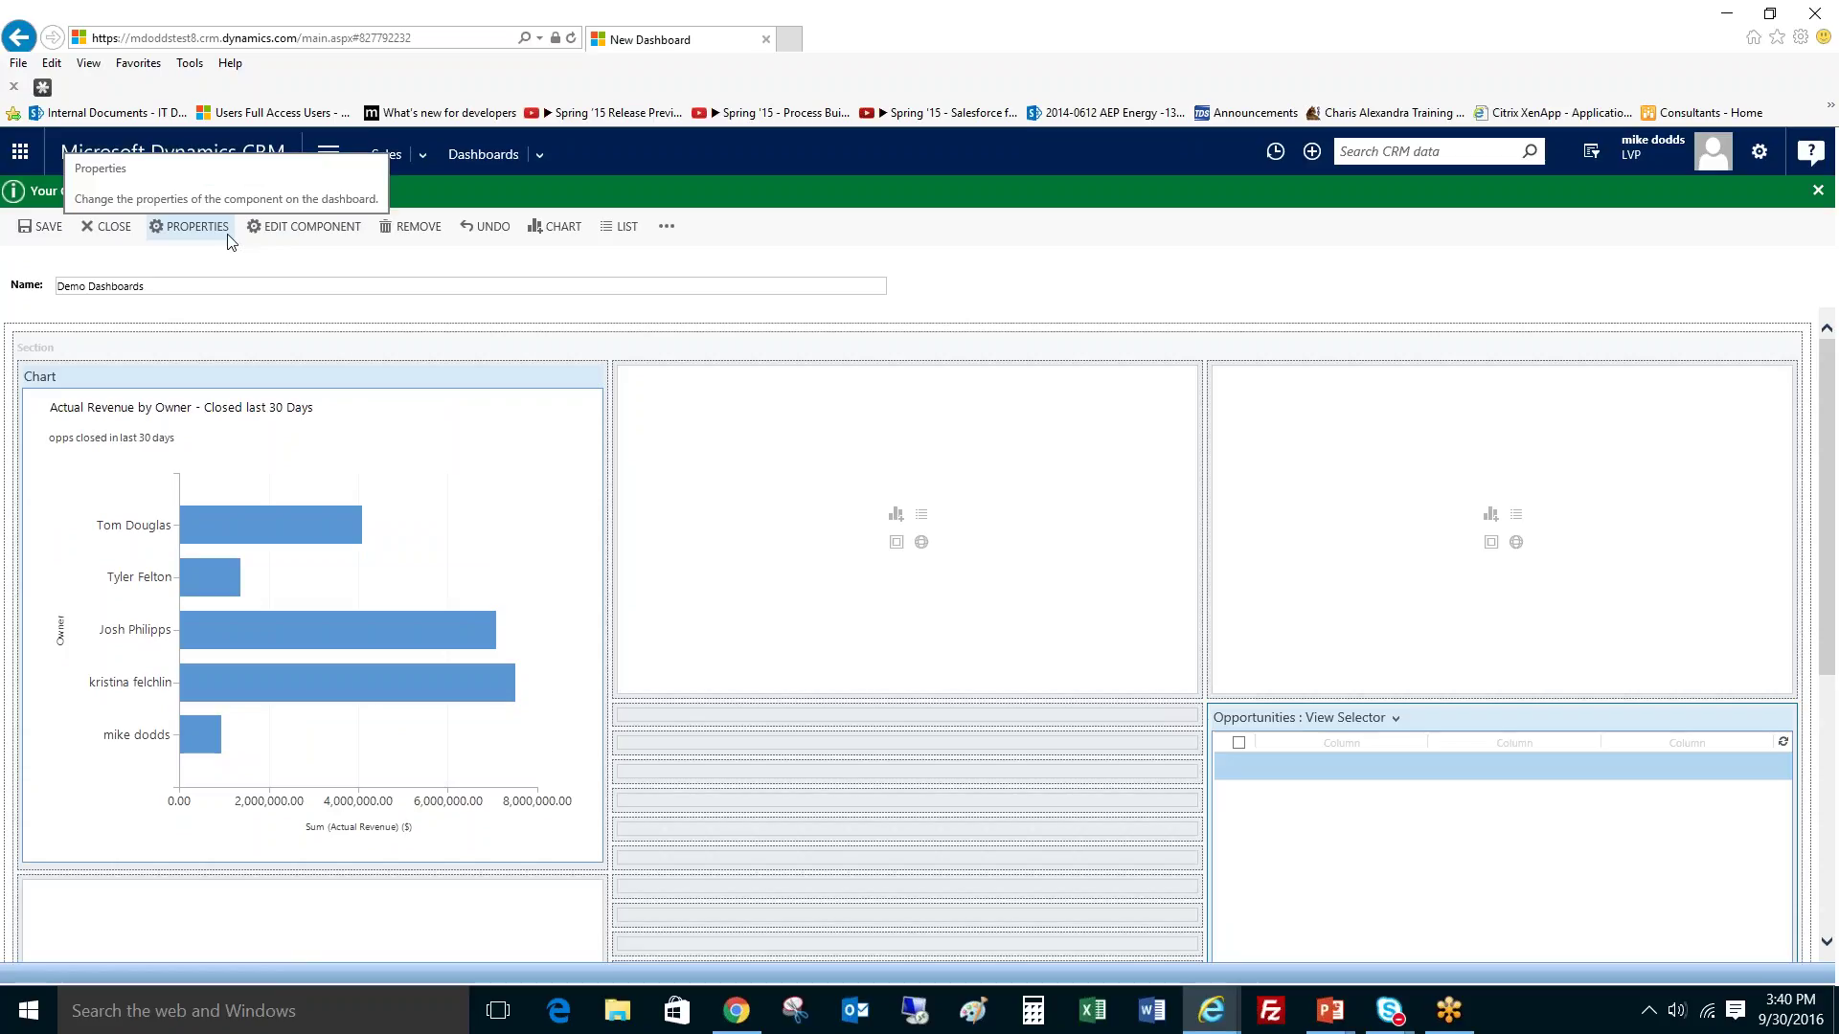
Step: Save the dashboard, then reopen Demo Dashboard from My Dashboards to check its list and five charts
click(476, 161)
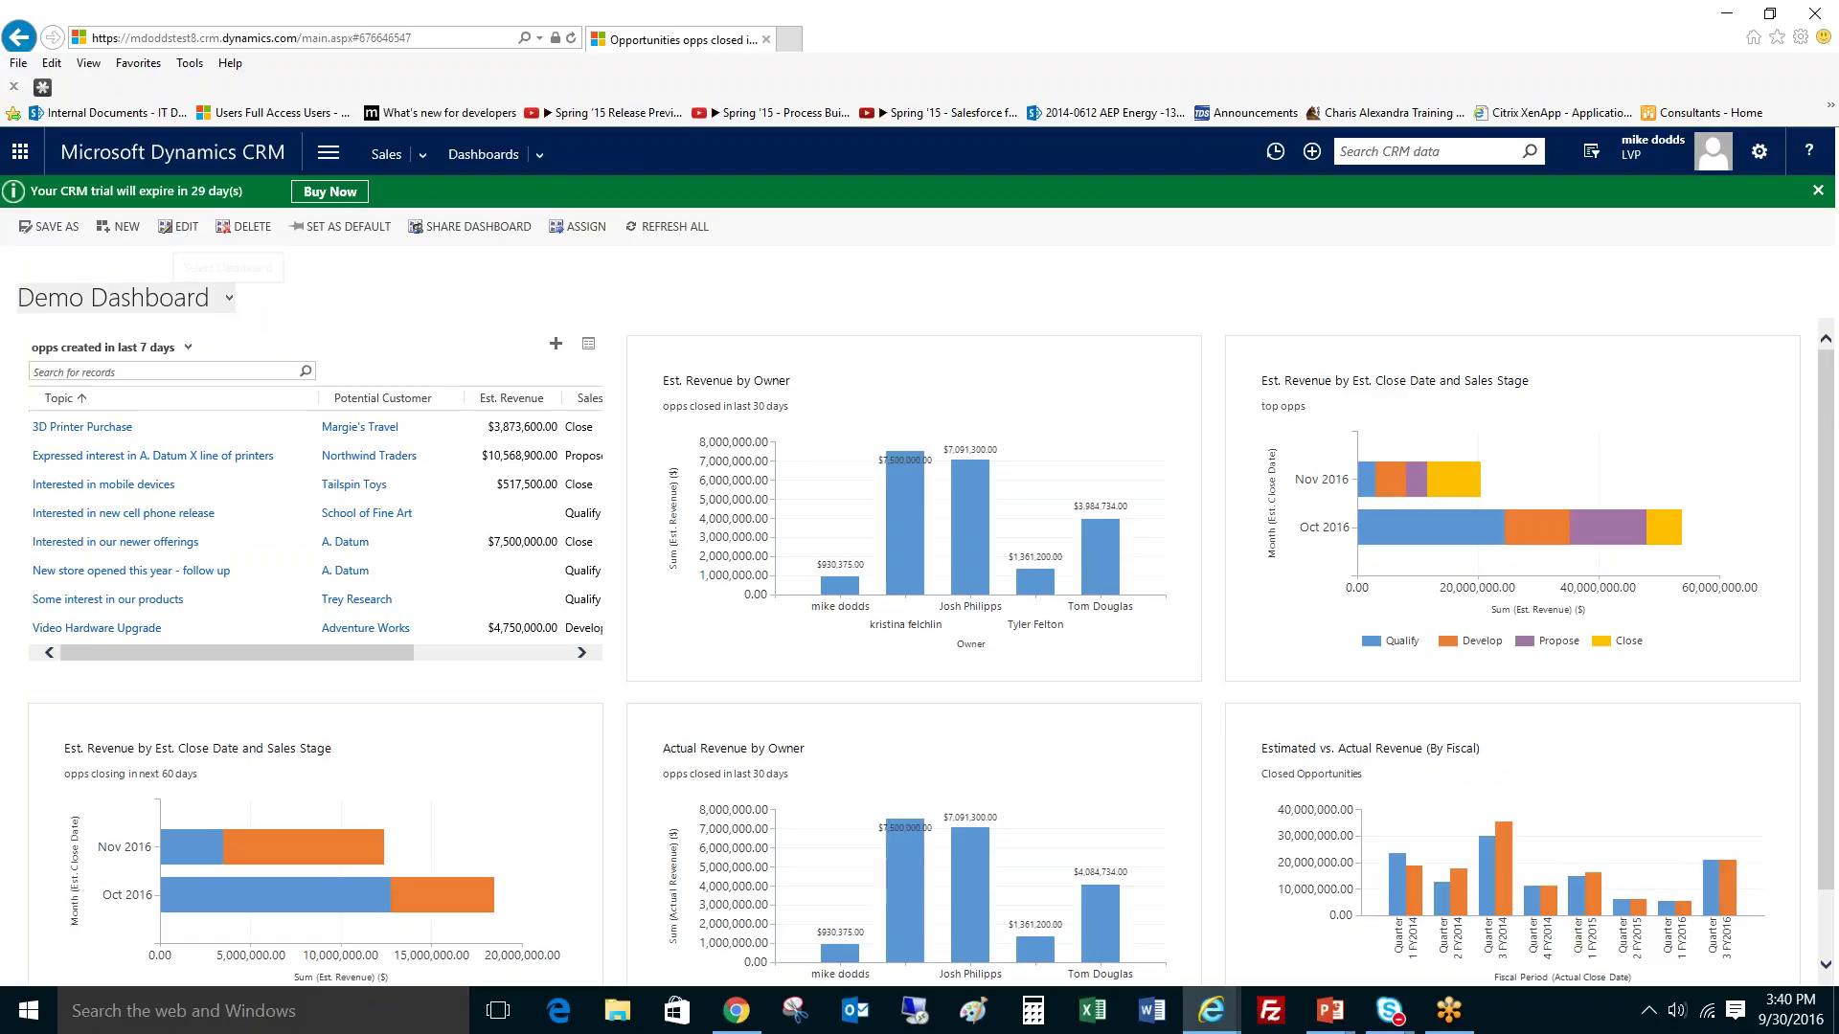
click(229, 298)
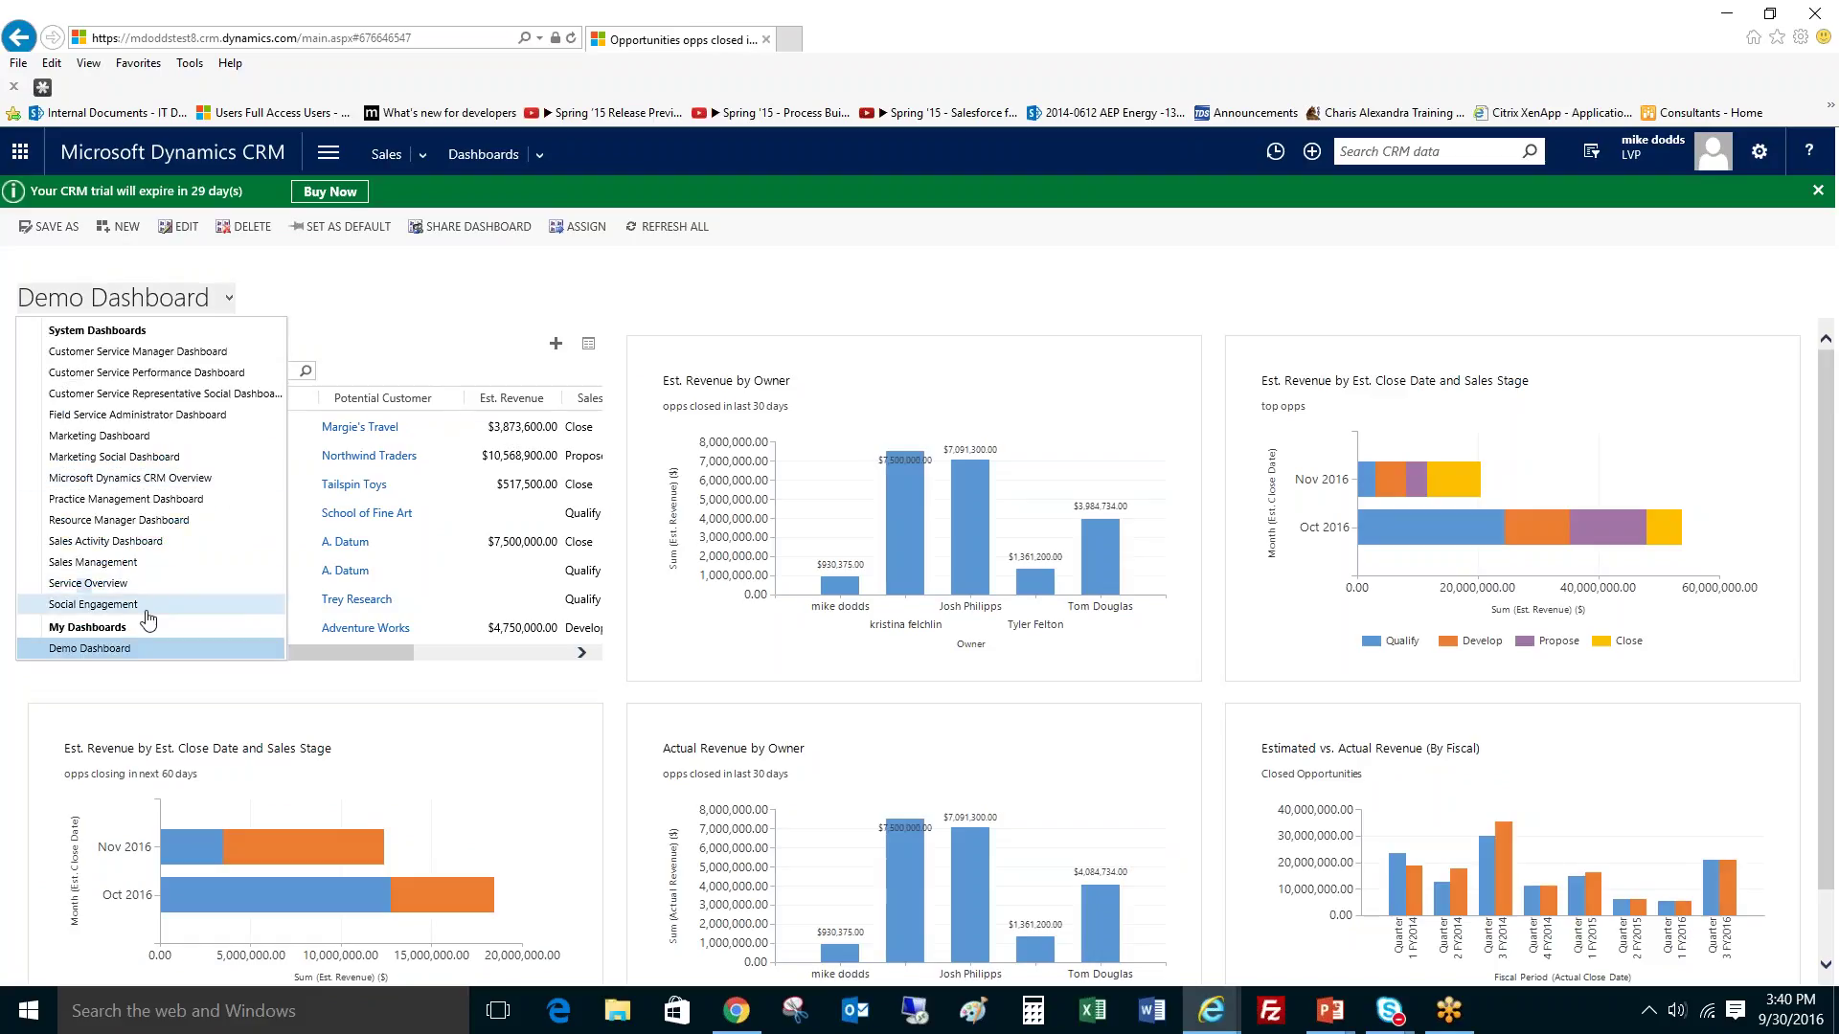
click(103, 650)
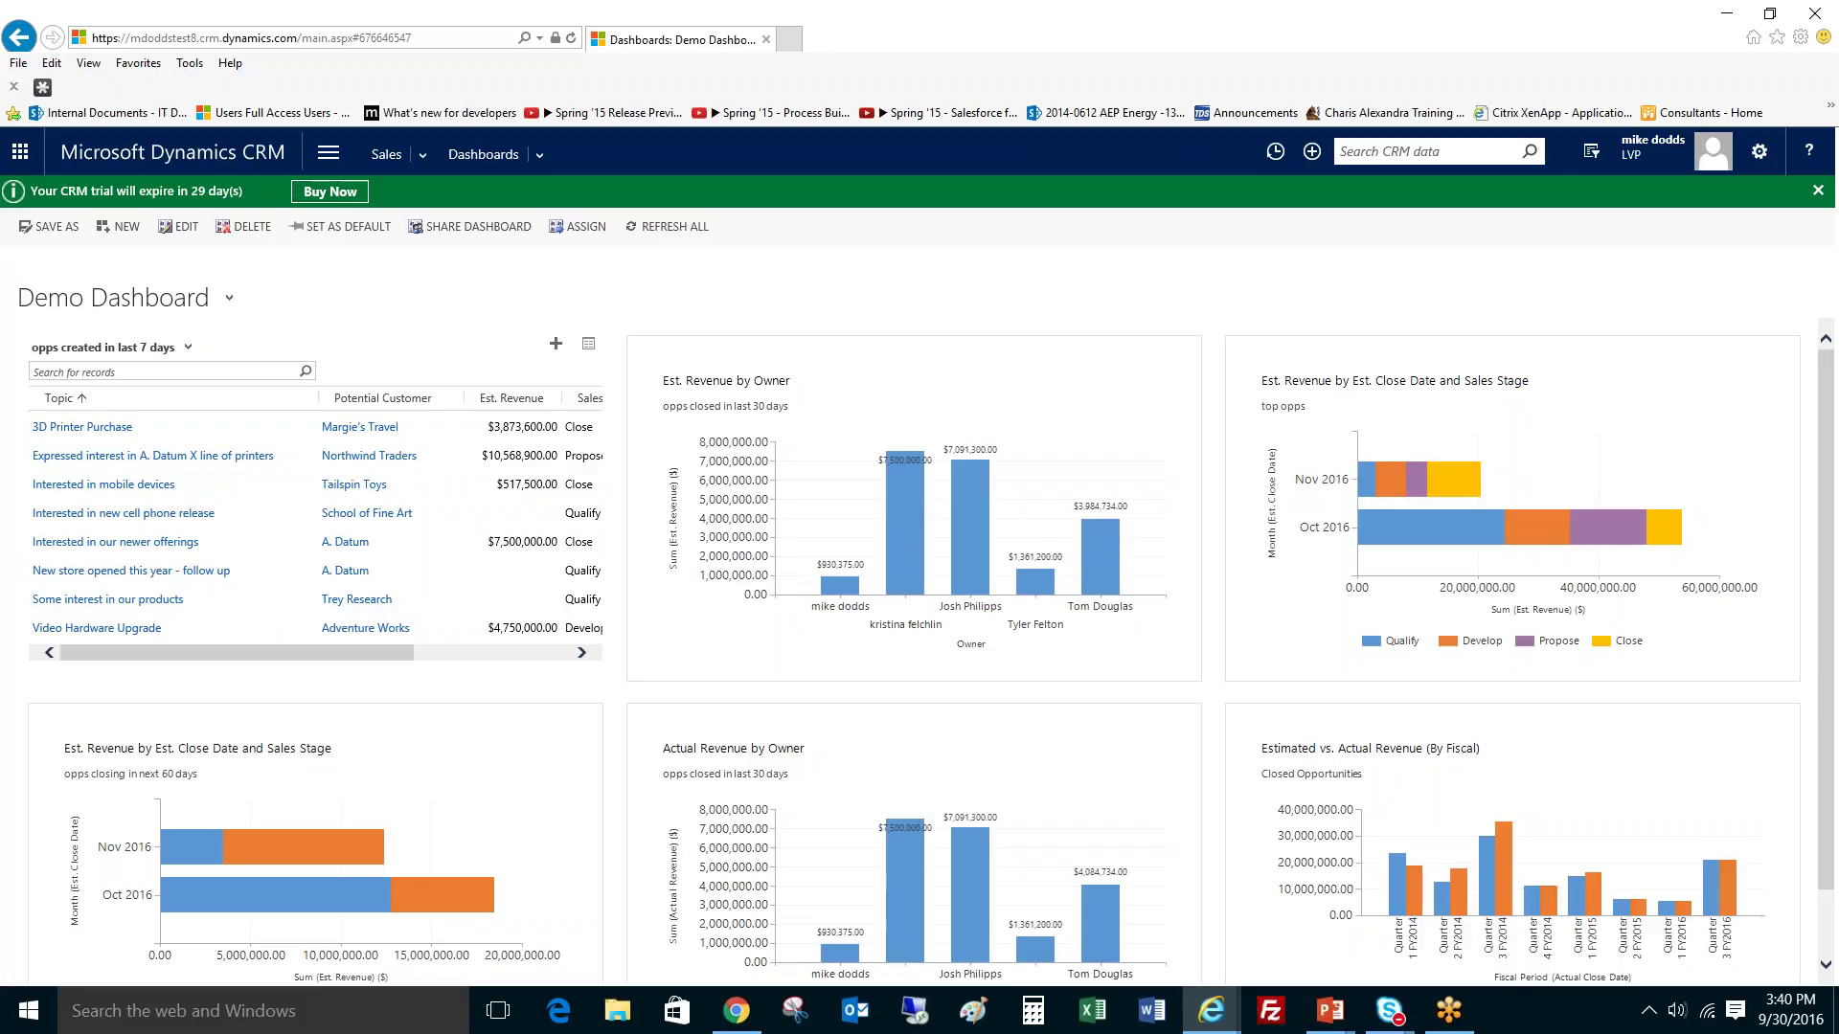
scroll(1166, 493, down, 1)
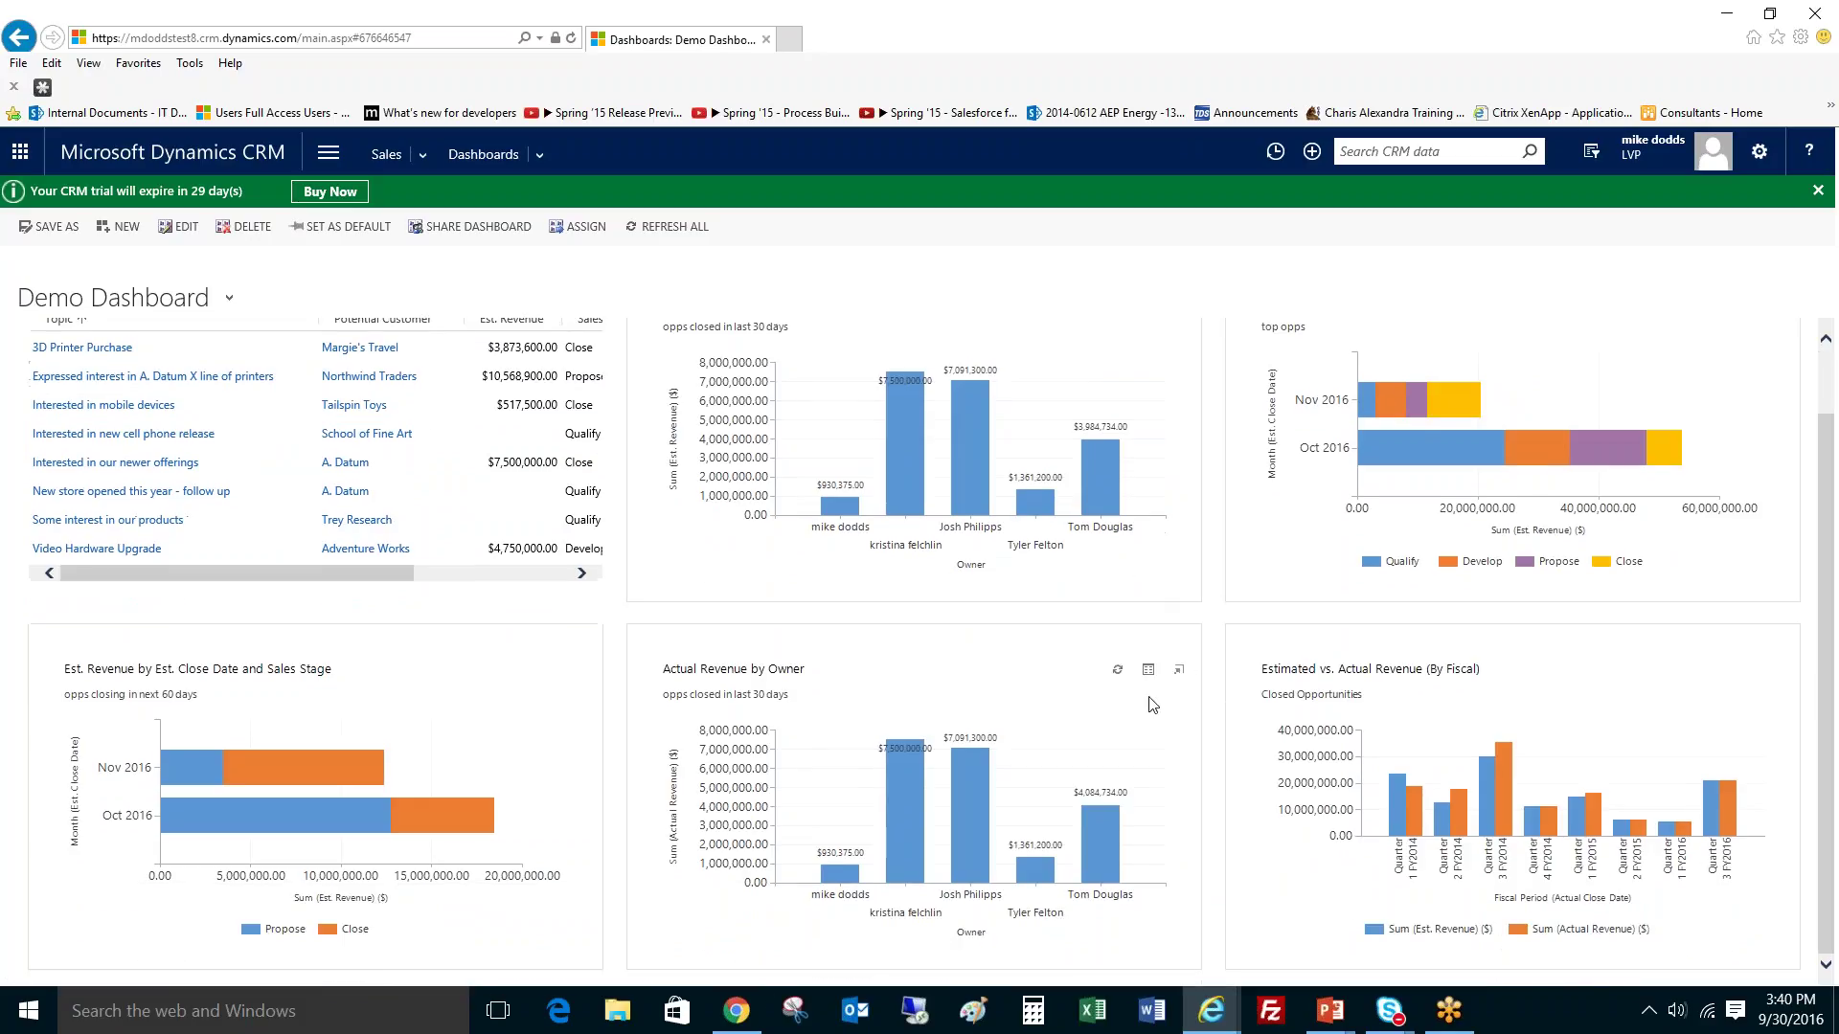
scroll(1146, 703, up, 1)
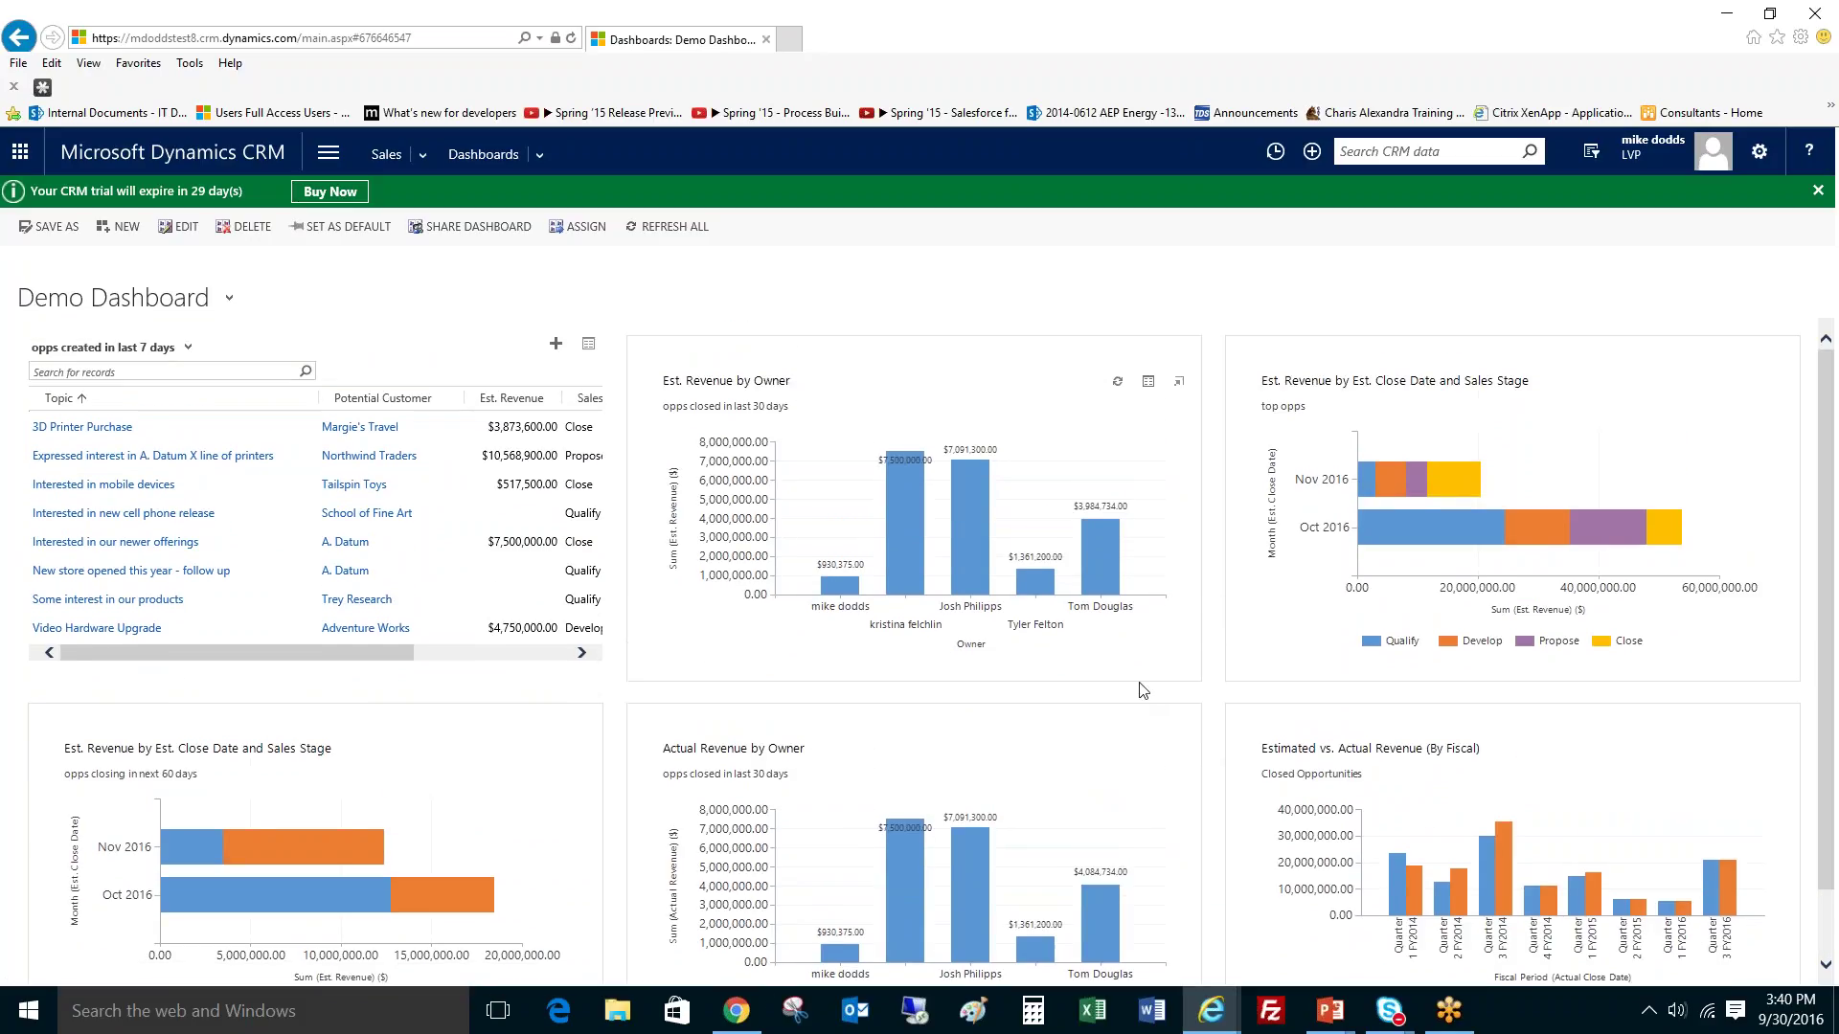